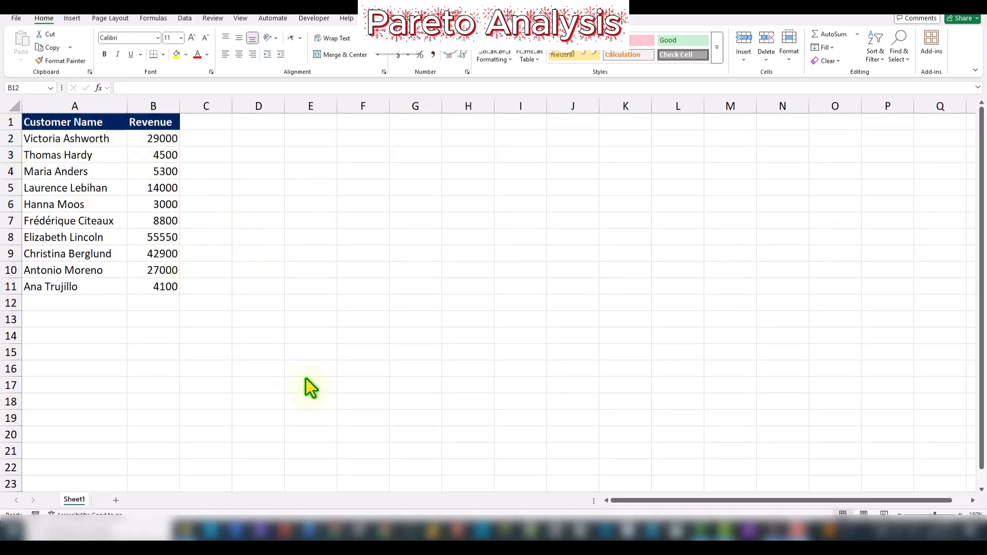
Step: Sort the Revenue values in B2:B11 from largest to smallest, expanding the selection so the customer names move along
ctrl+scroll(242, 360, up, 5)
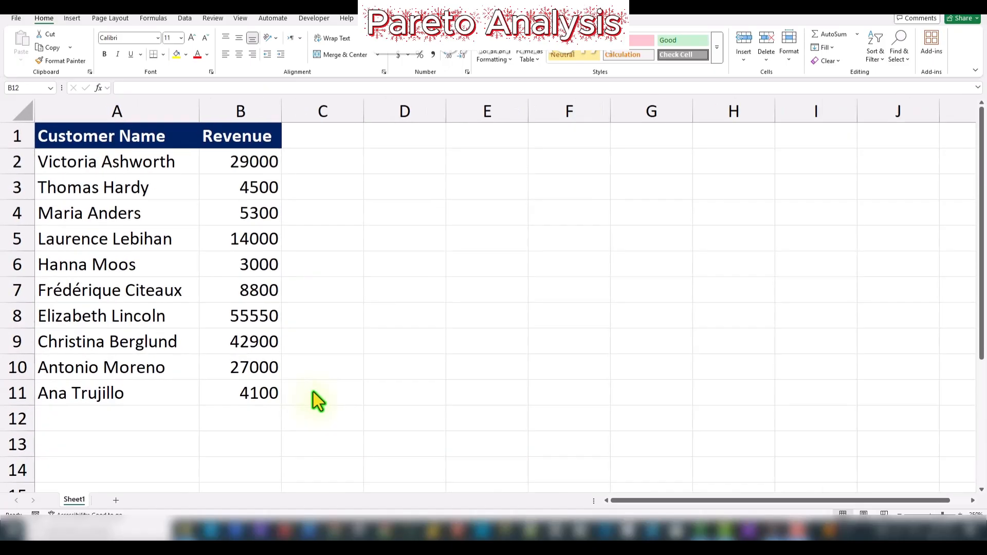
ctrl+scroll(313, 391, up, 3)
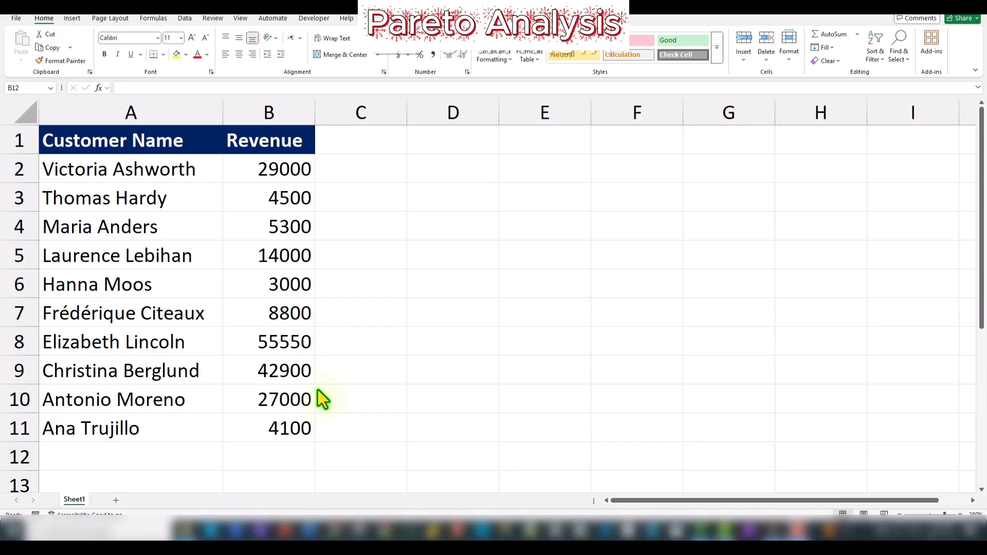
ctrl+scroll(318, 390, up, 1)
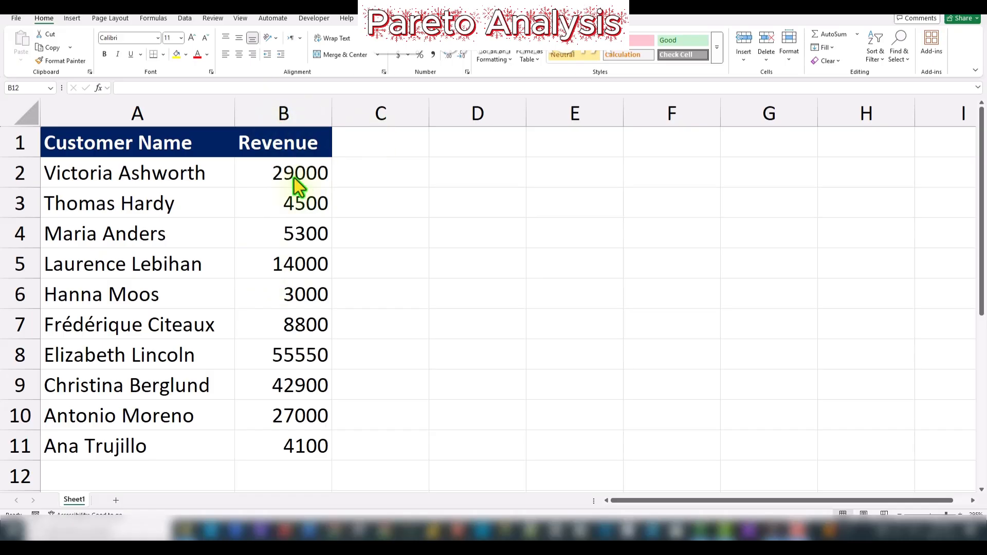
drag(294, 178, 313, 440)
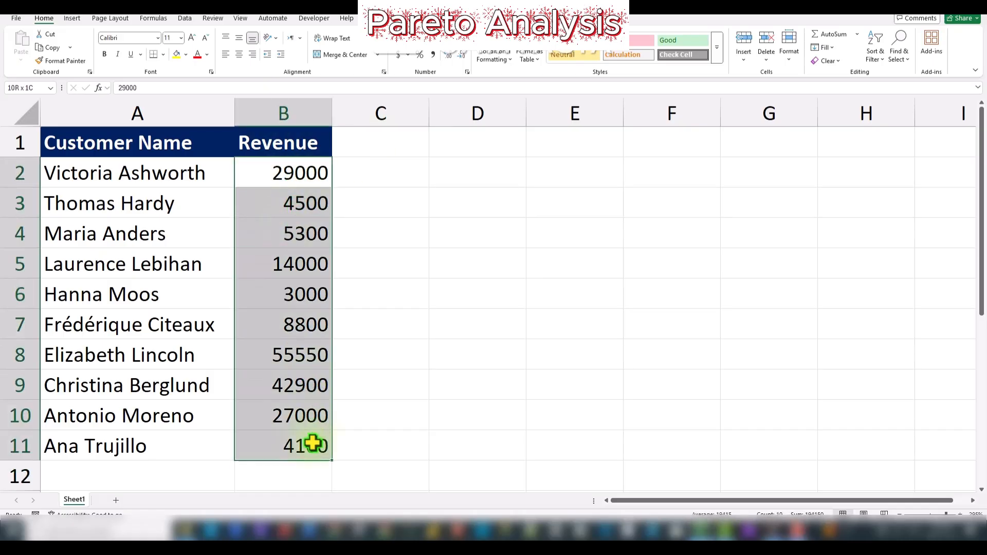
right_click(289, 200)
mouse_move(394, 380)
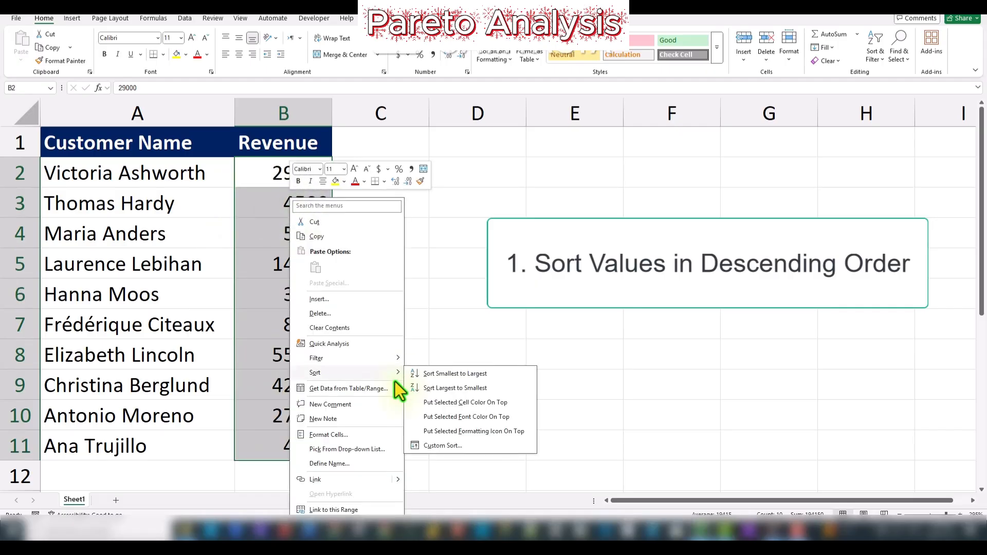
click(443, 388)
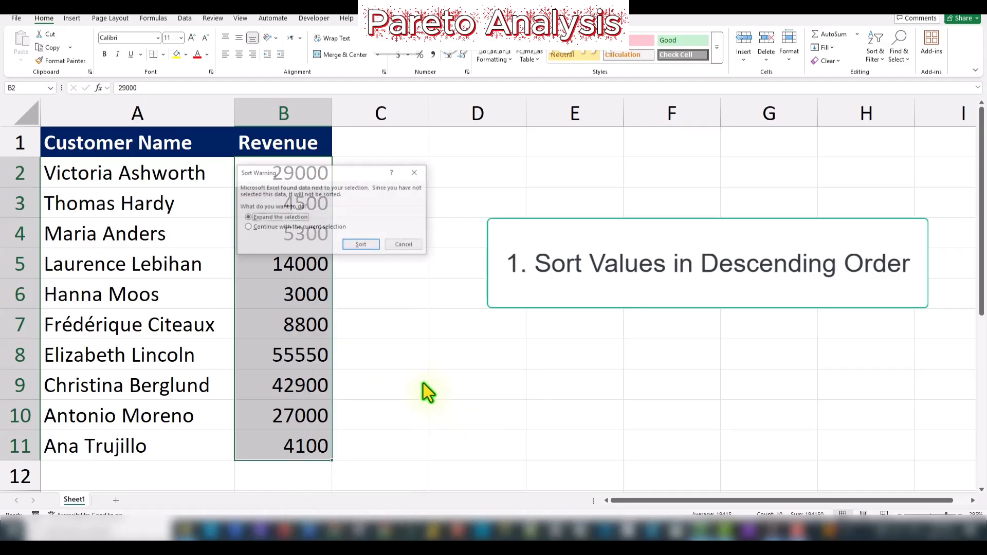
click(370, 247)
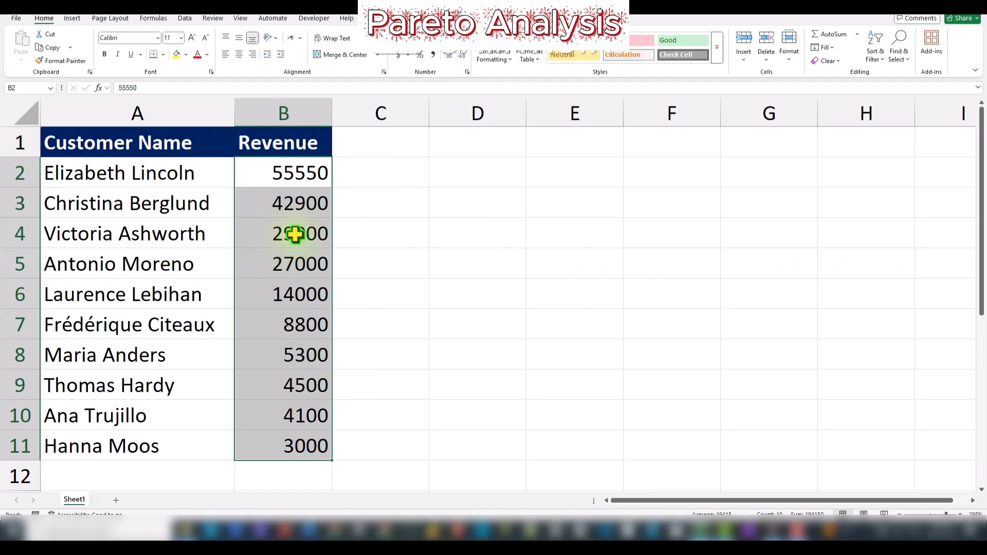
click(873, 60)
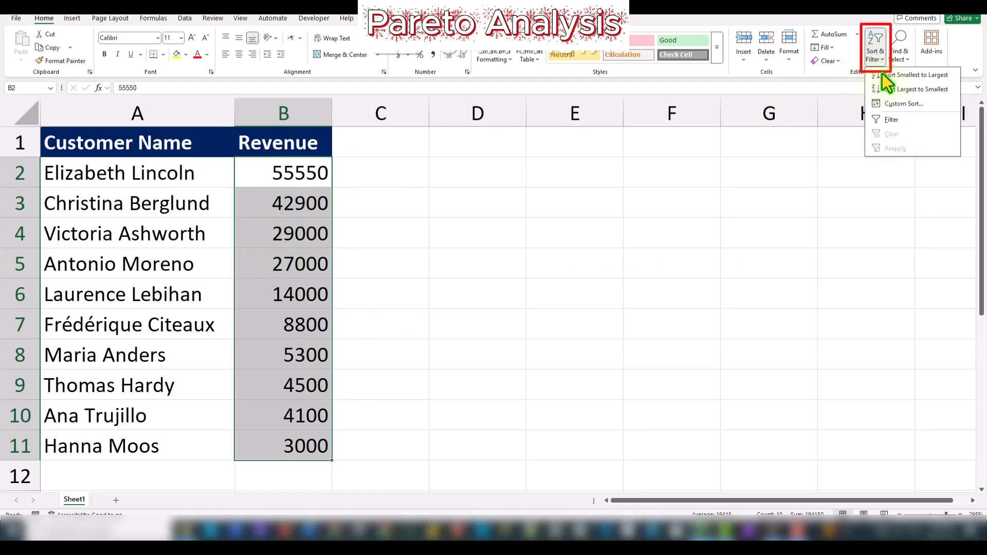
click(746, 264)
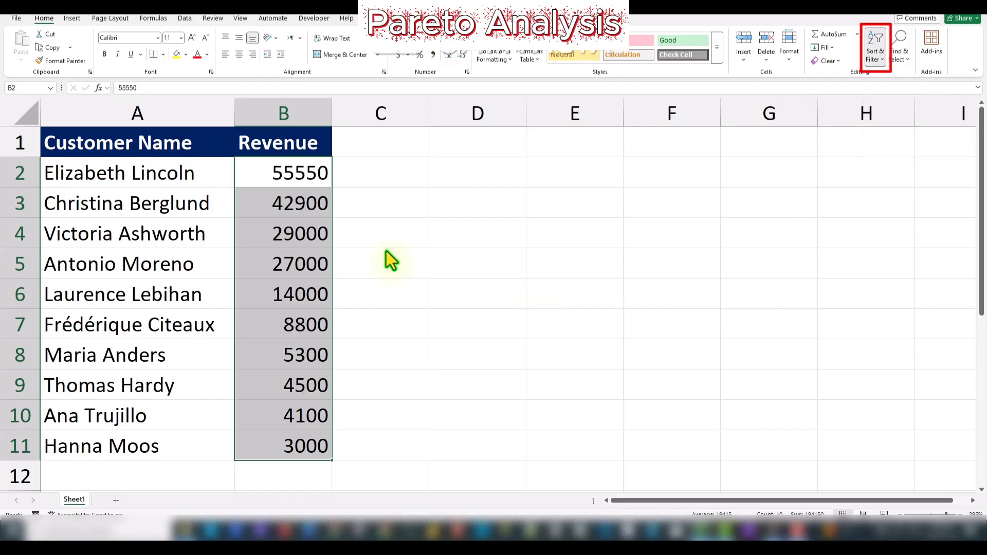
Step: Label cell A12 "Total Rev" and total the revenue column in B12 with AutoSum
click(144, 487)
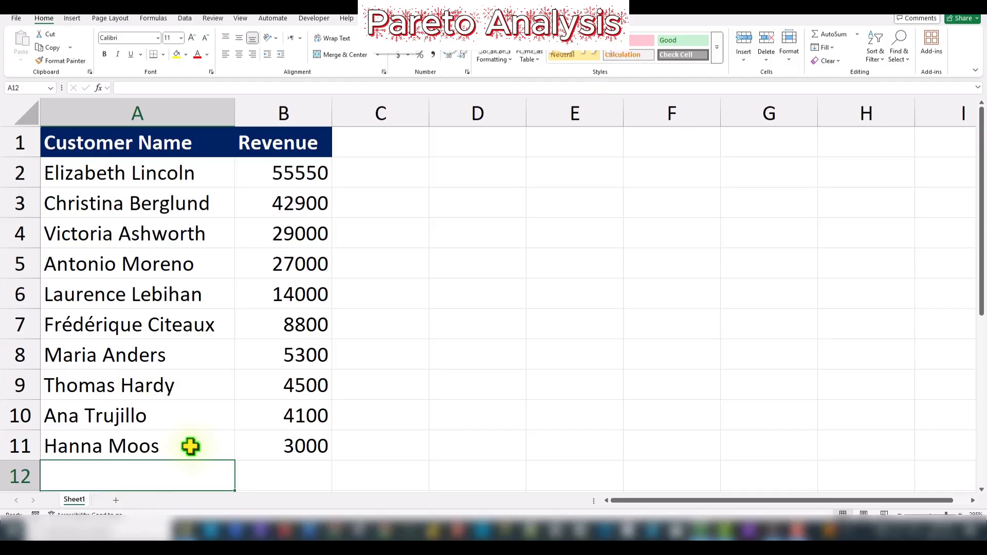
text(To)
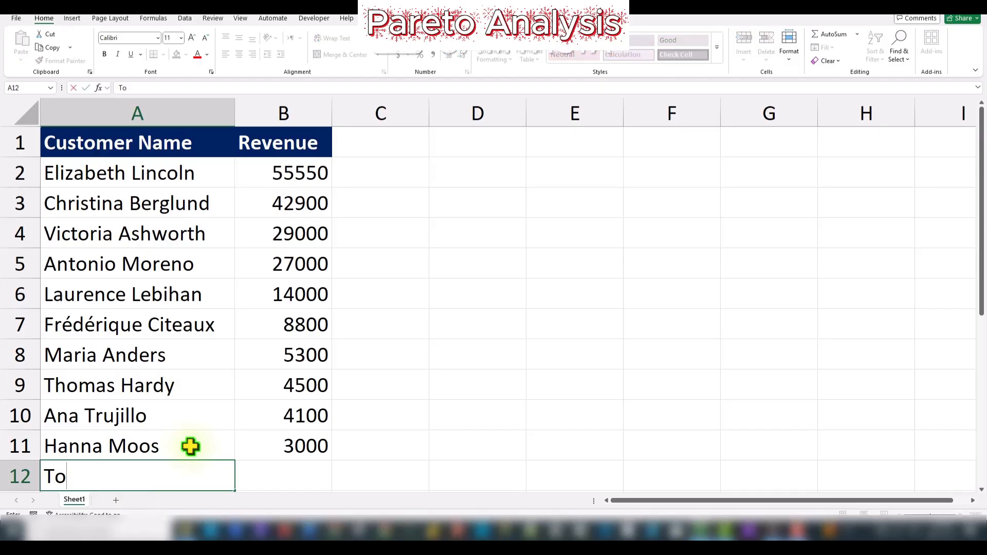
text(tal Rev)
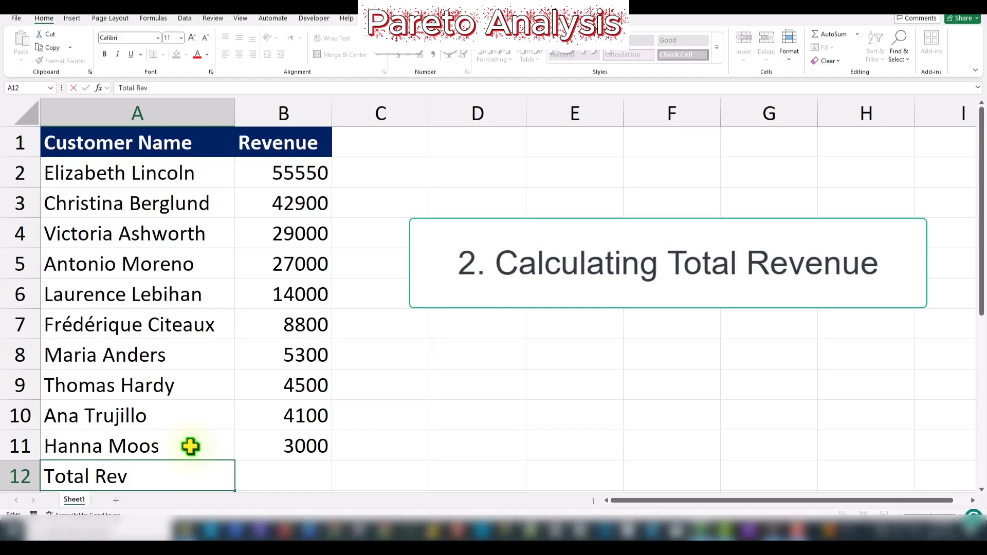
click(328, 479)
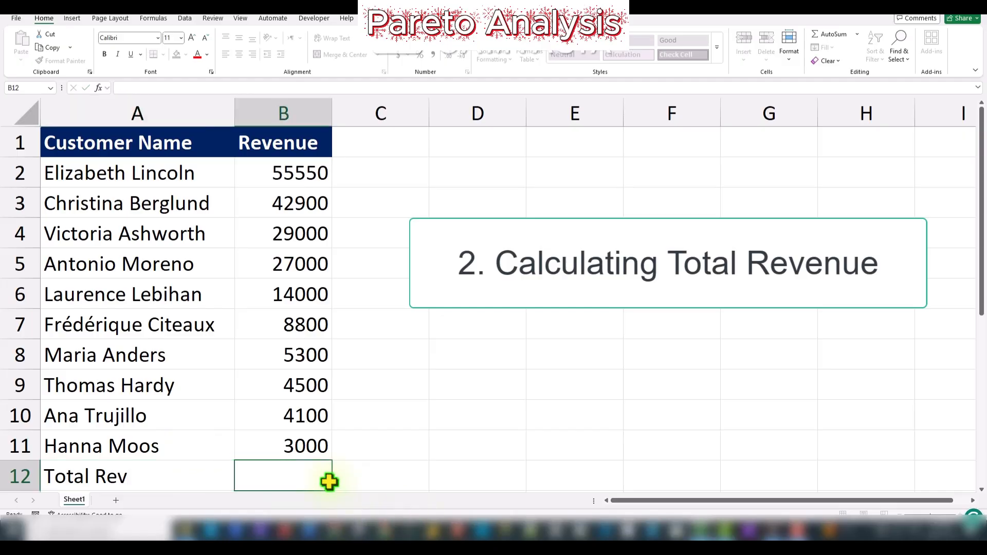
click(825, 32)
key(Return)
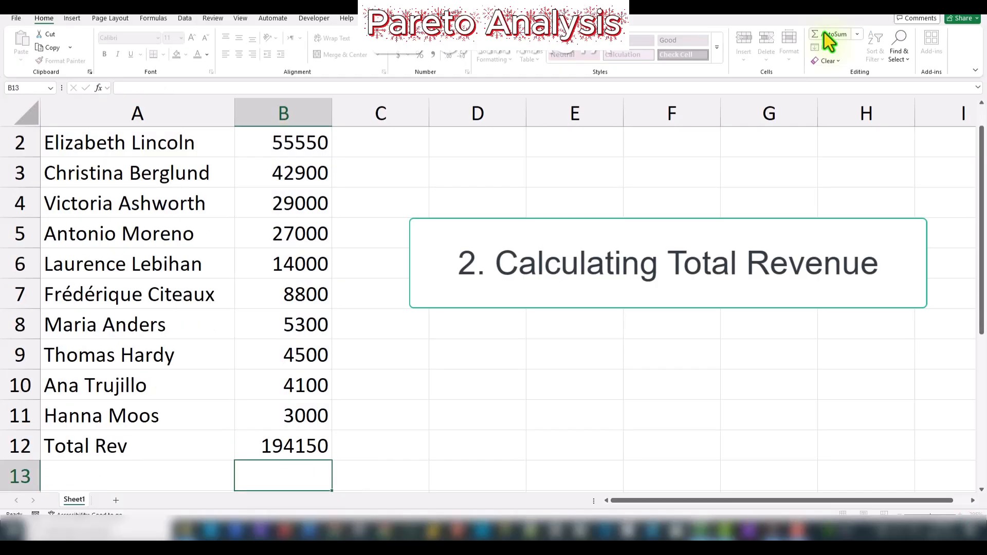
Step: Insert a column before Customer Name, head it "Ind" and number the customers from 1 to 10
click(110, 106)
right_click(128, 126)
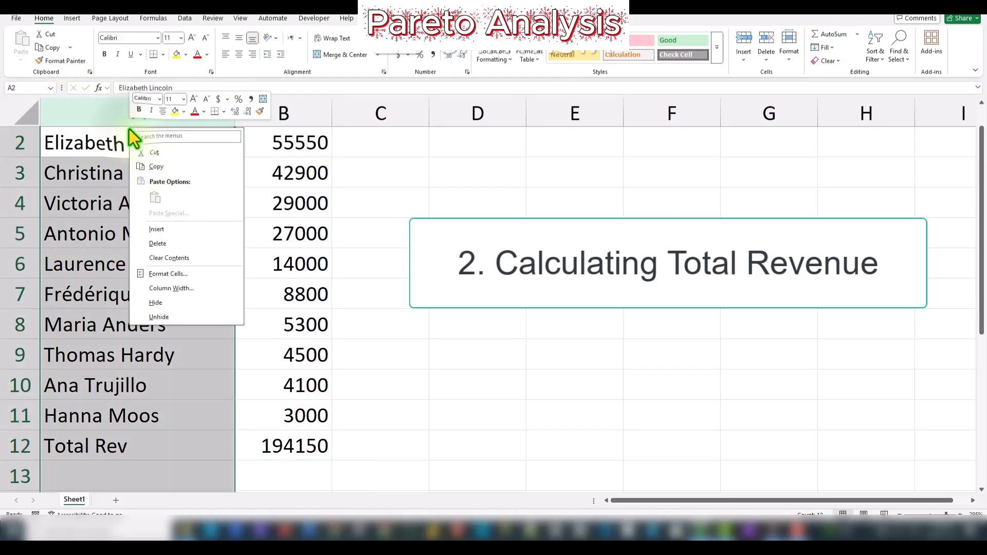
click(172, 228)
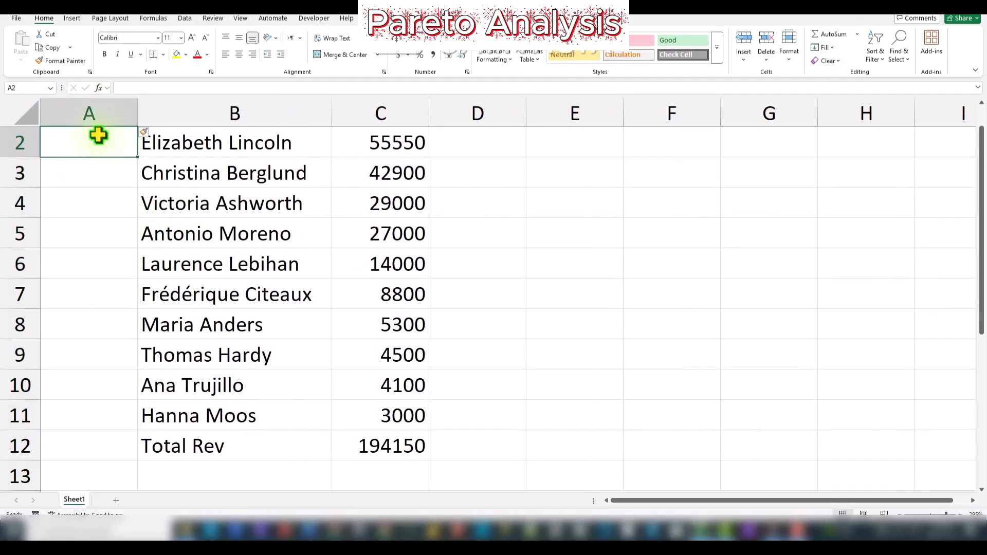
drag(137, 218, 117, 455)
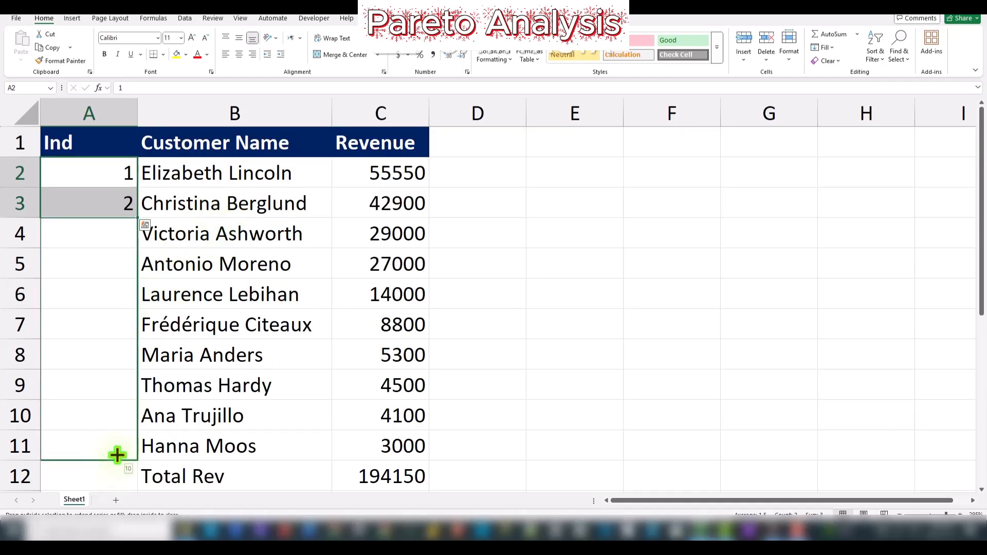
Step: Insert an empty column before the Ind column
scroll(522, 375, down, 1)
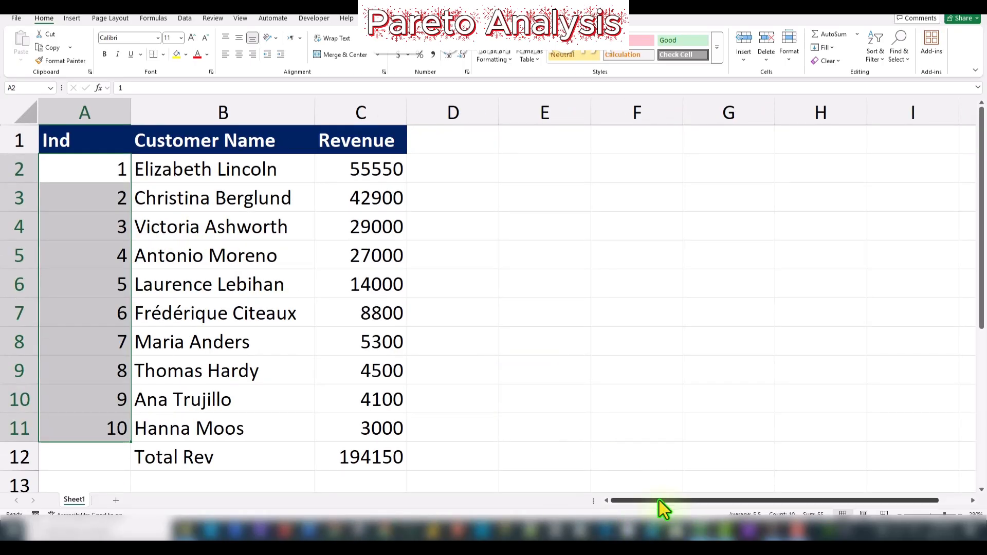
scroll(168, 326, down, 1)
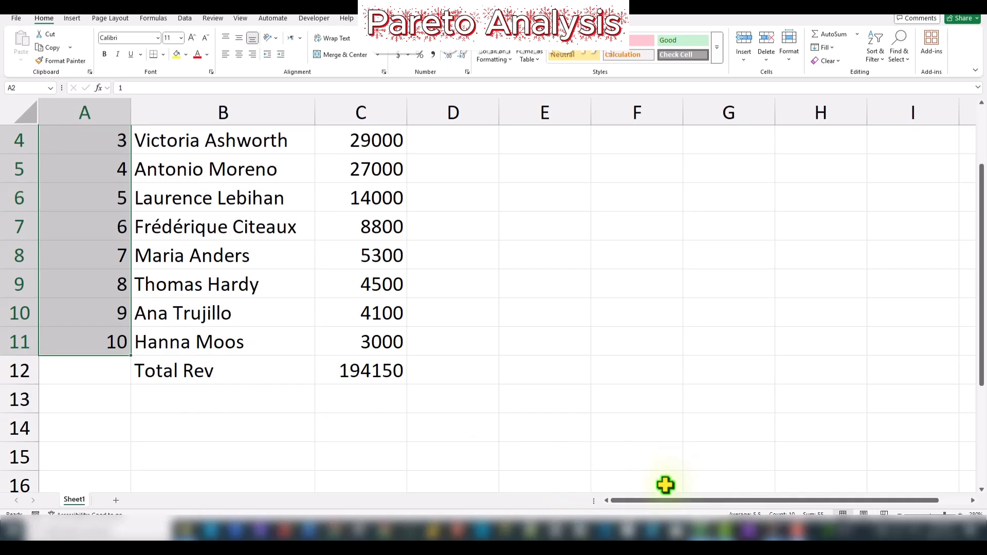
scroll(19, 227, up, 1)
click(86, 102)
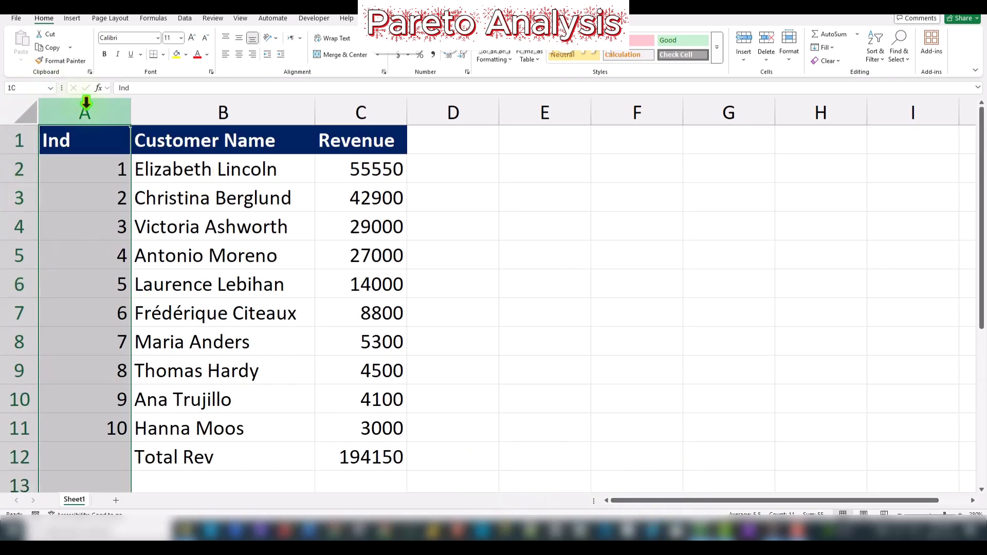
right_click(98, 159)
click(154, 266)
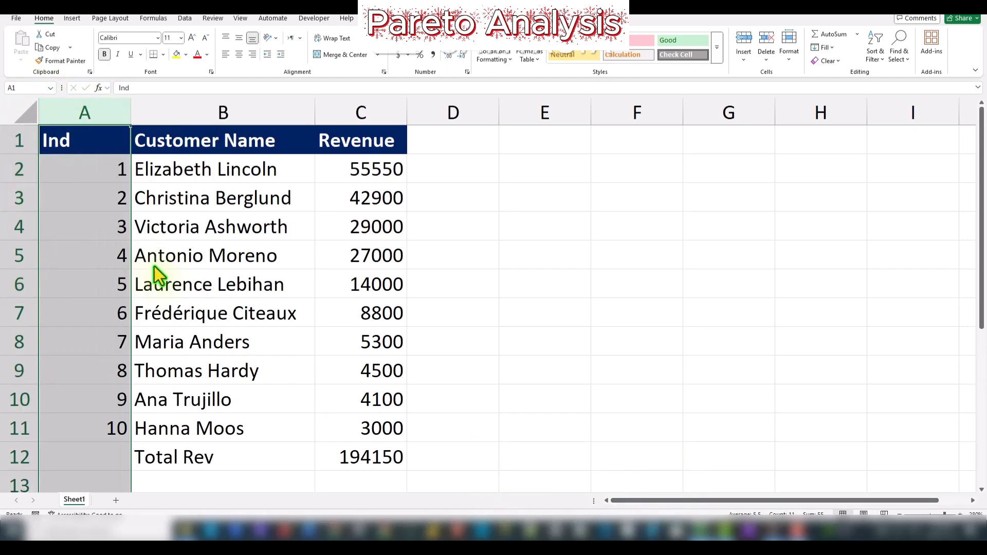
Step: Label cell A12 "No of Cust" in the total row
click(82, 174)
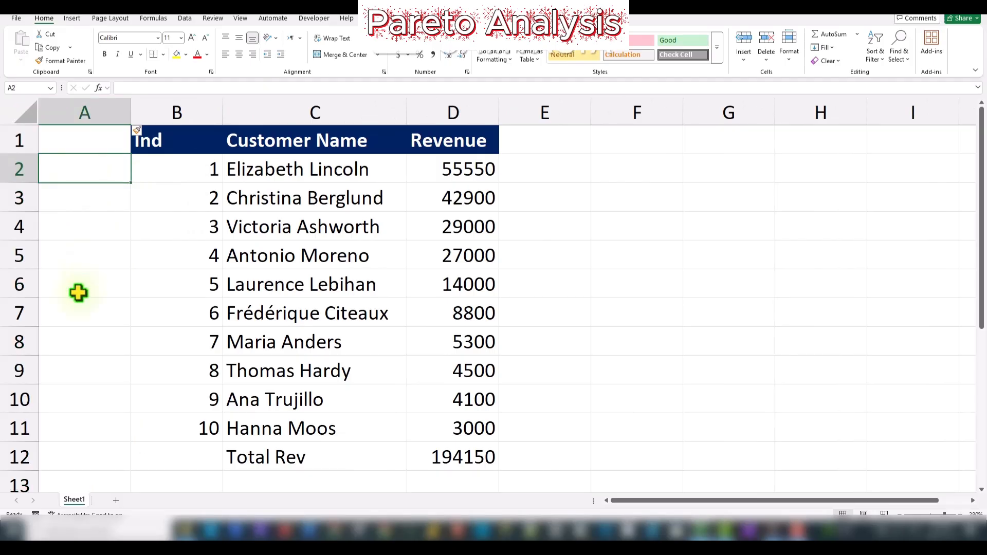
click(112, 443)
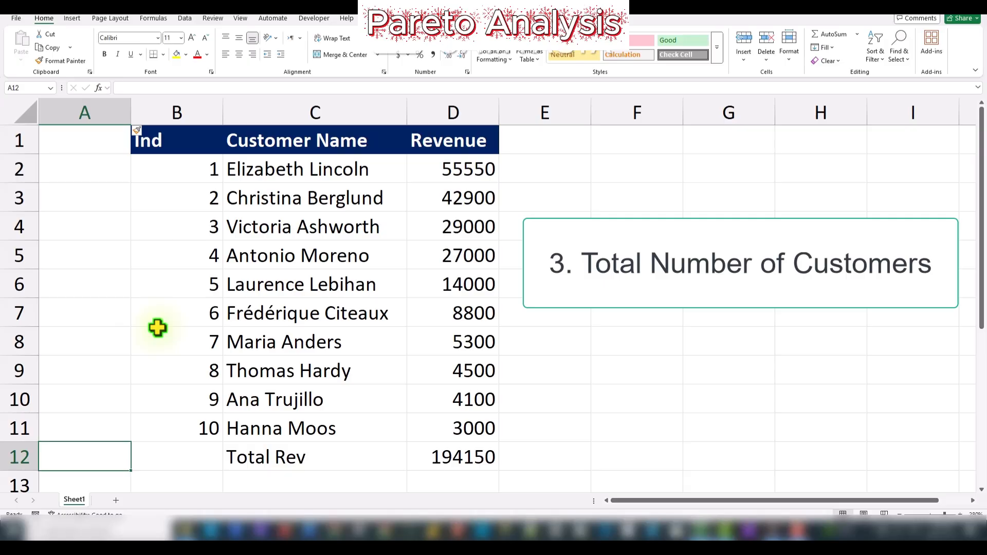
text(No)
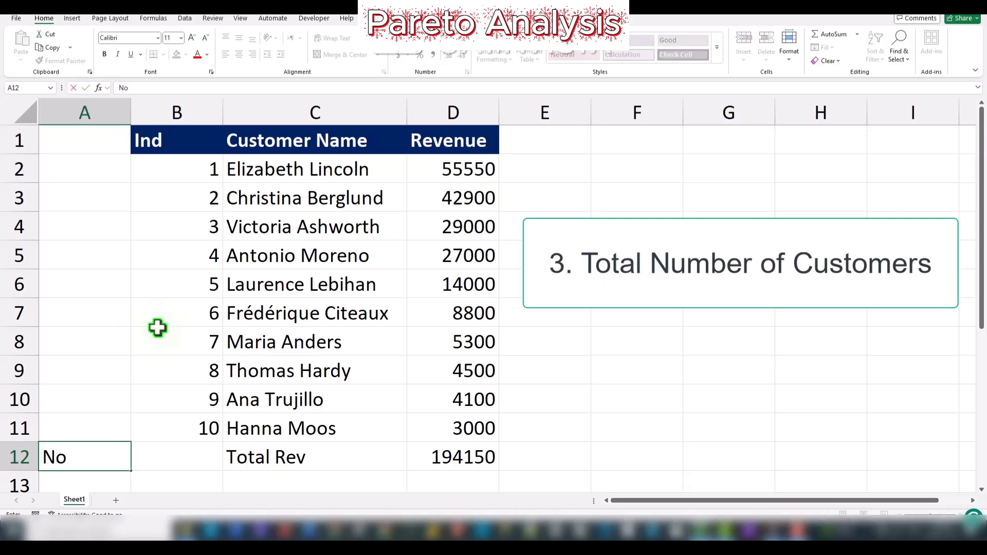
text( of Cust)
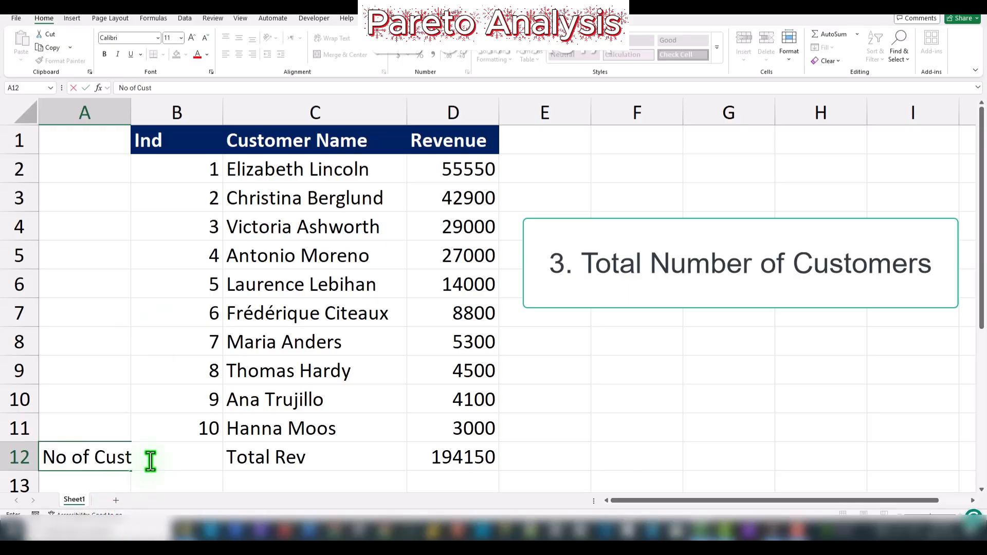
click(107, 409)
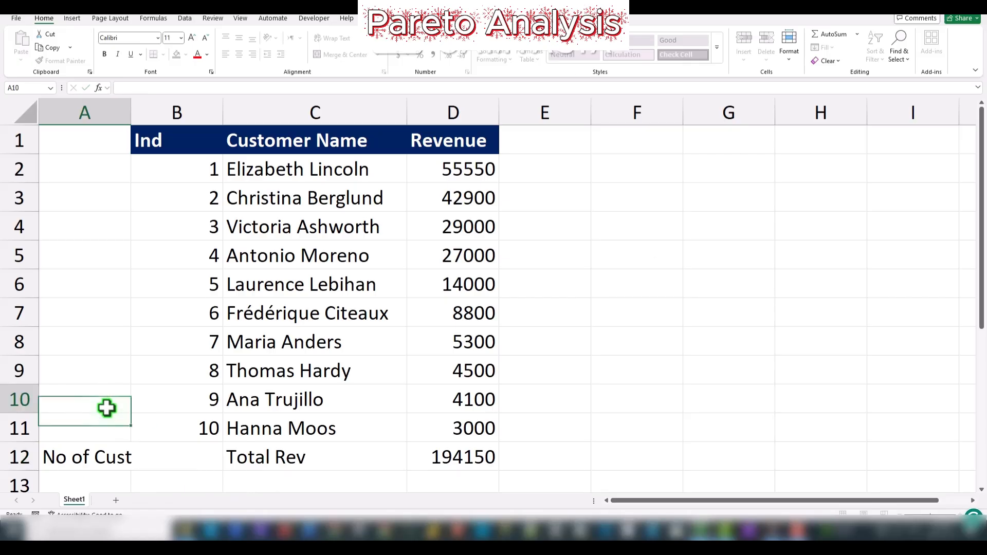
Step: Count the customers in B12 with the formula =COUNT(B2:B11)
click(201, 460)
text(=count)
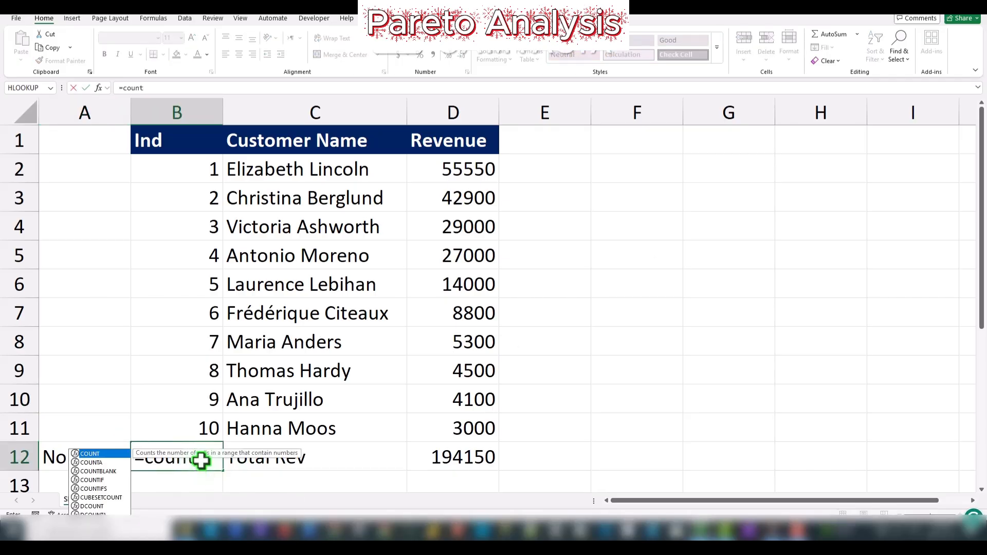
text(()
click(209, 172)
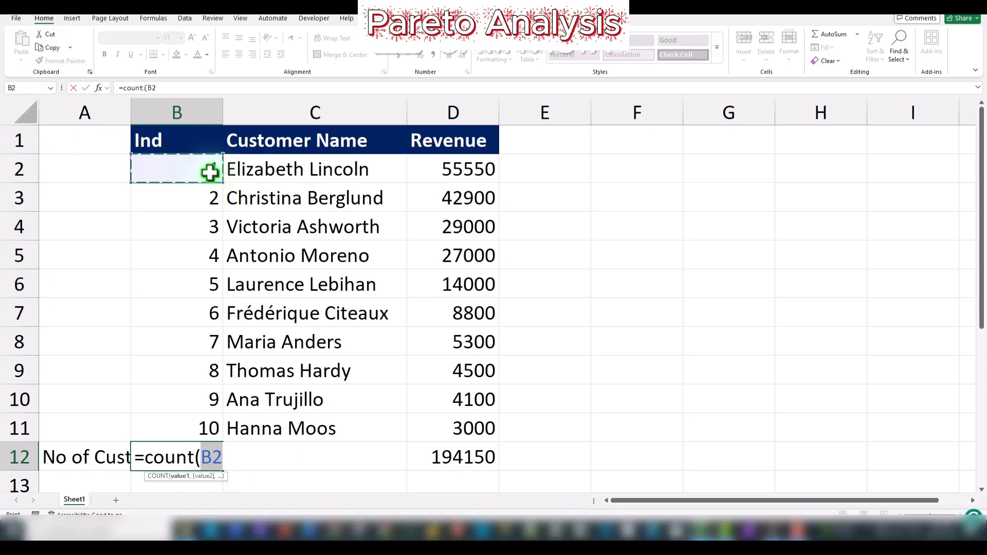
key(F8)
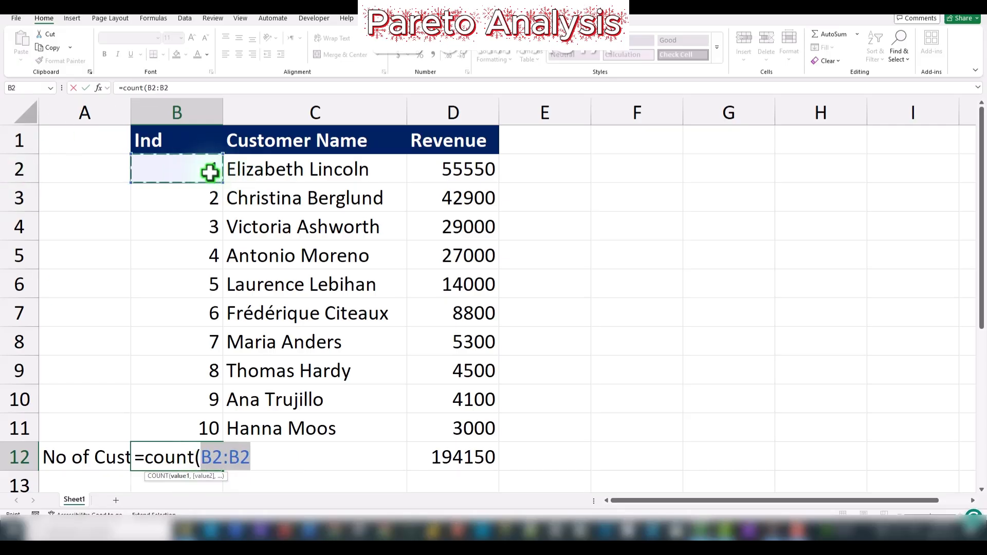
click(189, 435)
text())
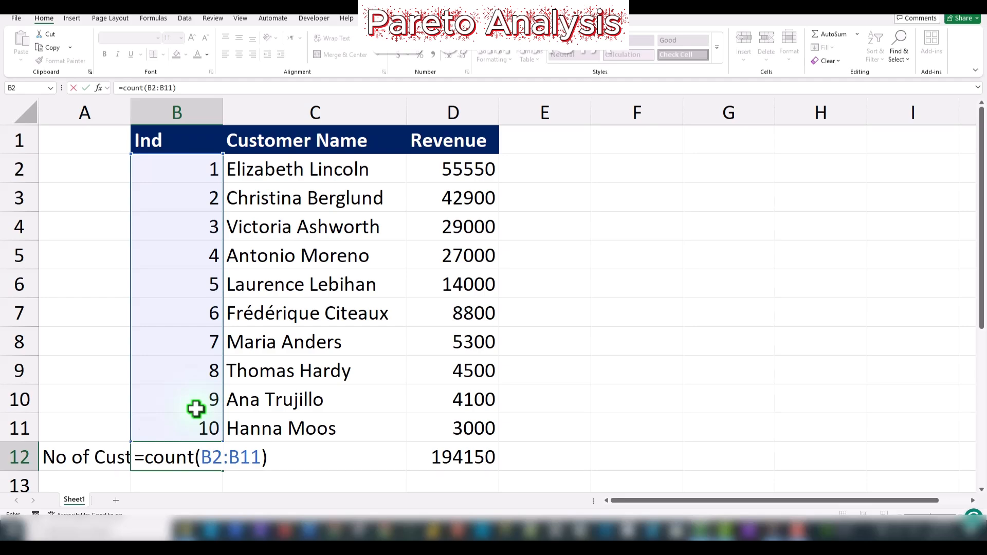
key(Return)
Step: Make the customer count in B12 bold and fill both B12 and the total revenue cell D12 with yellow
click(177, 428)
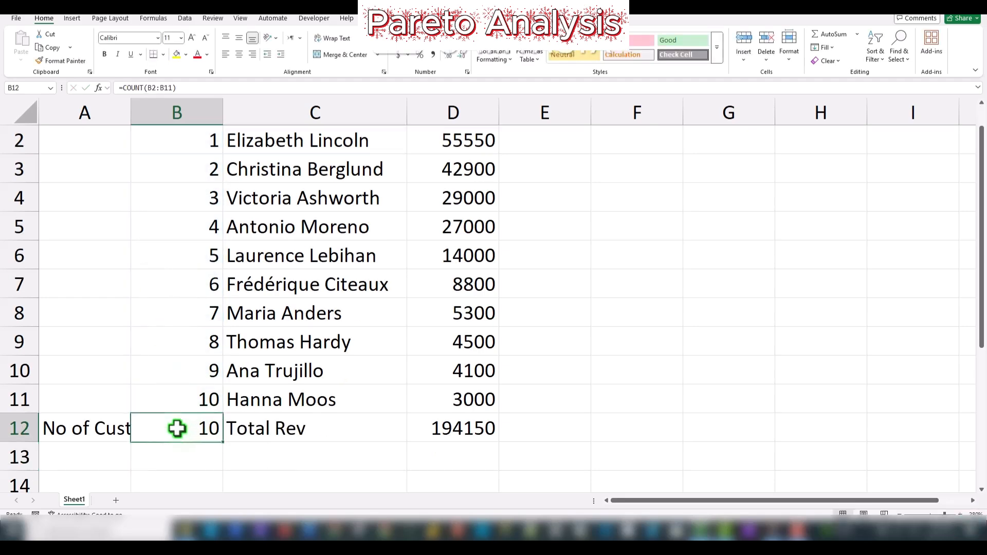
scroll(177, 428, up, 1)
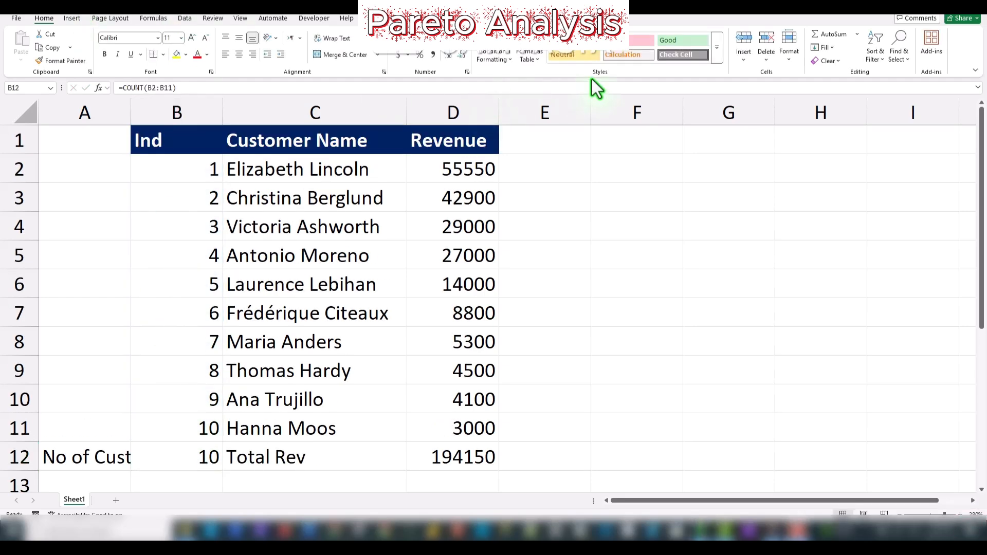
click(104, 54)
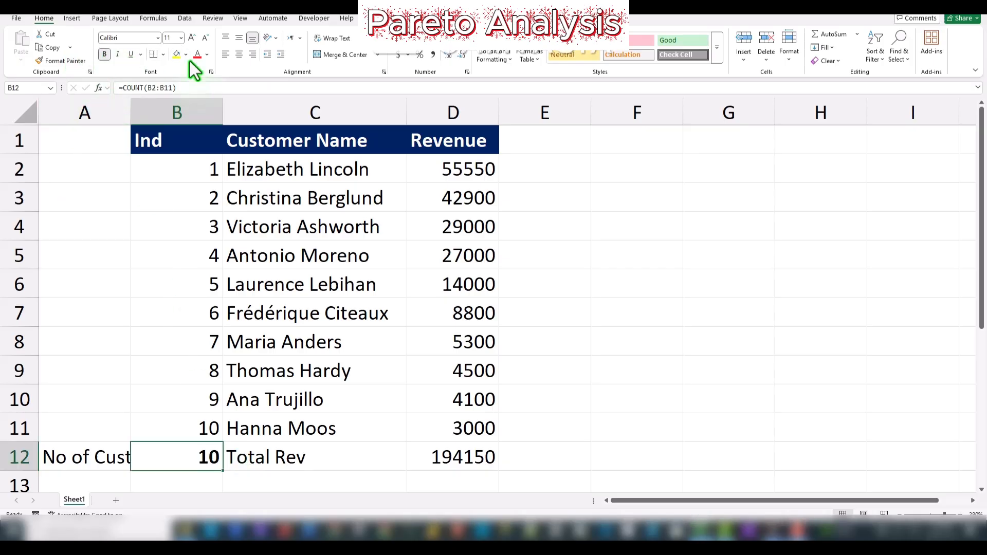
click(177, 54)
click(455, 457)
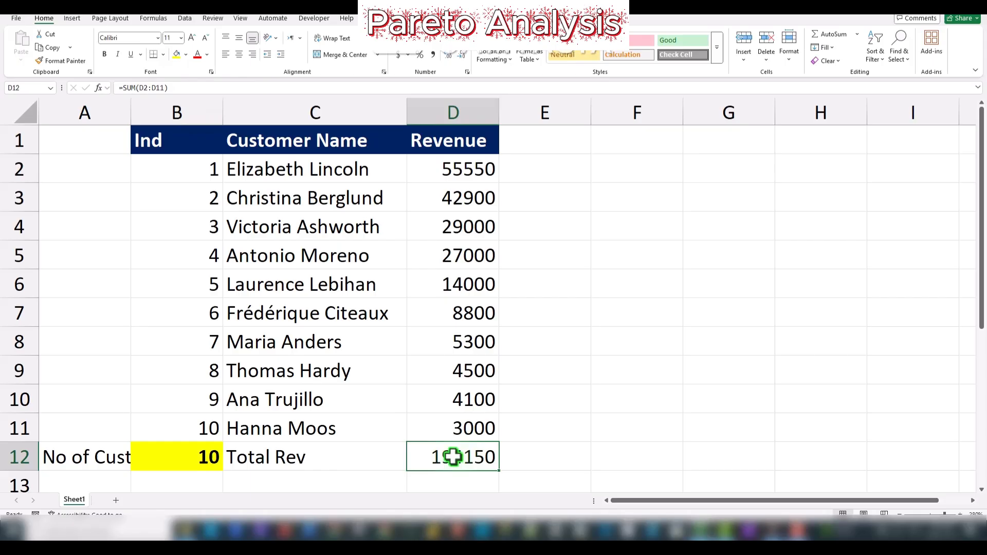
click(180, 57)
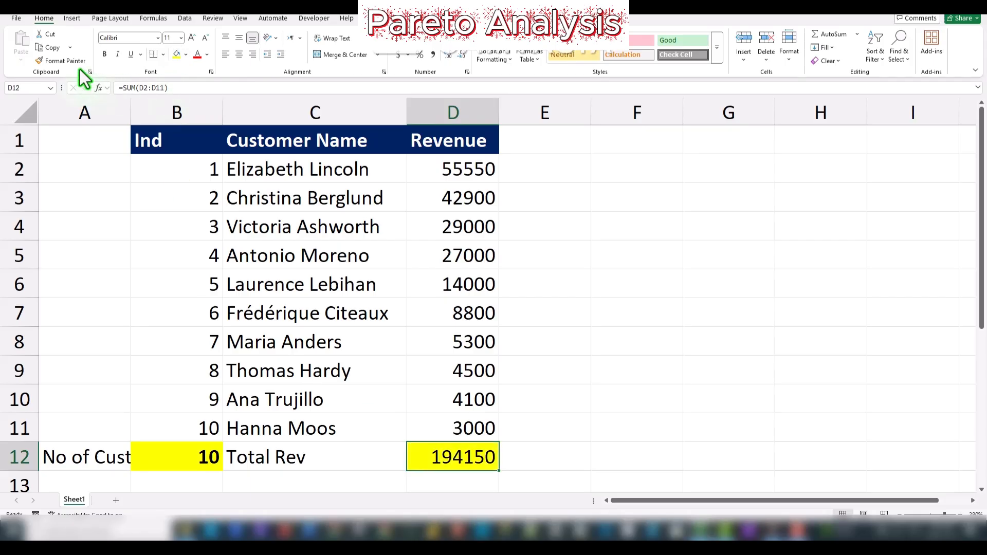
Step: Make cells D12, A12 and C12 of the total row bold and put an outside border around A12
click(108, 54)
click(81, 459)
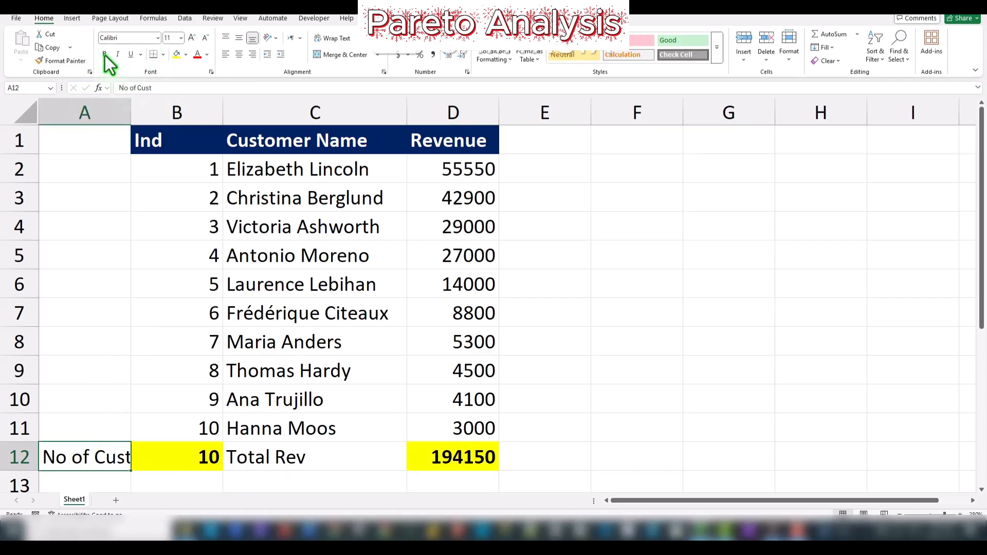
click(105, 55)
click(163, 54)
click(182, 185)
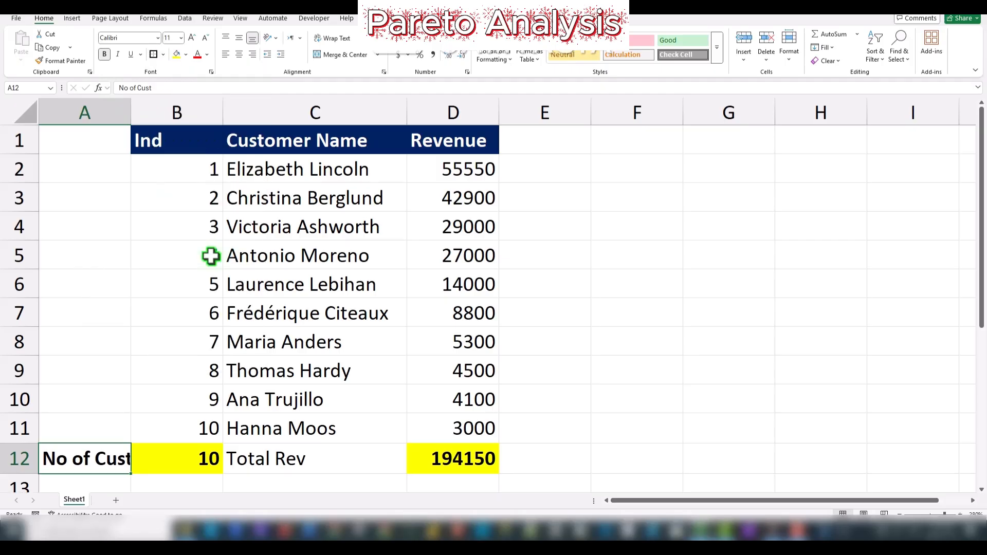
click(249, 460)
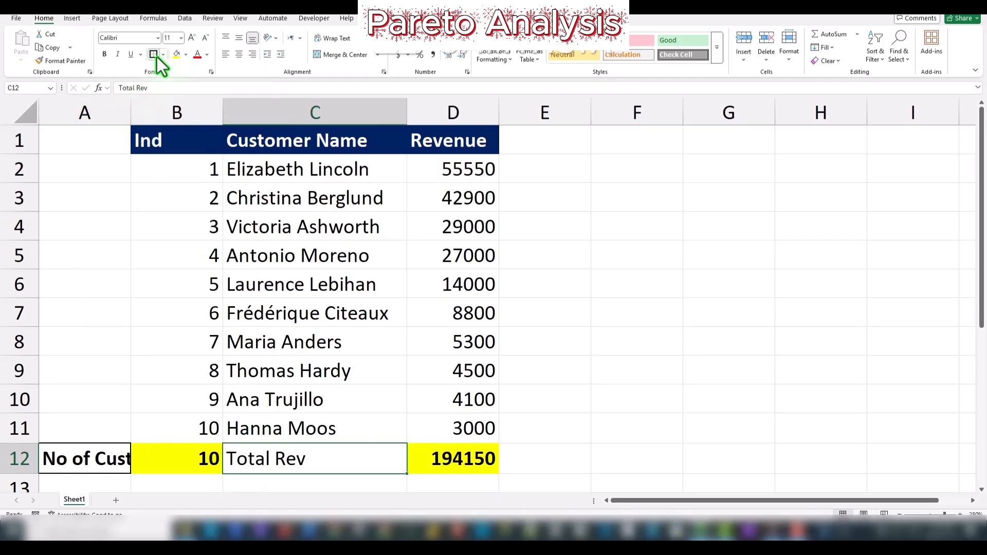
click(103, 54)
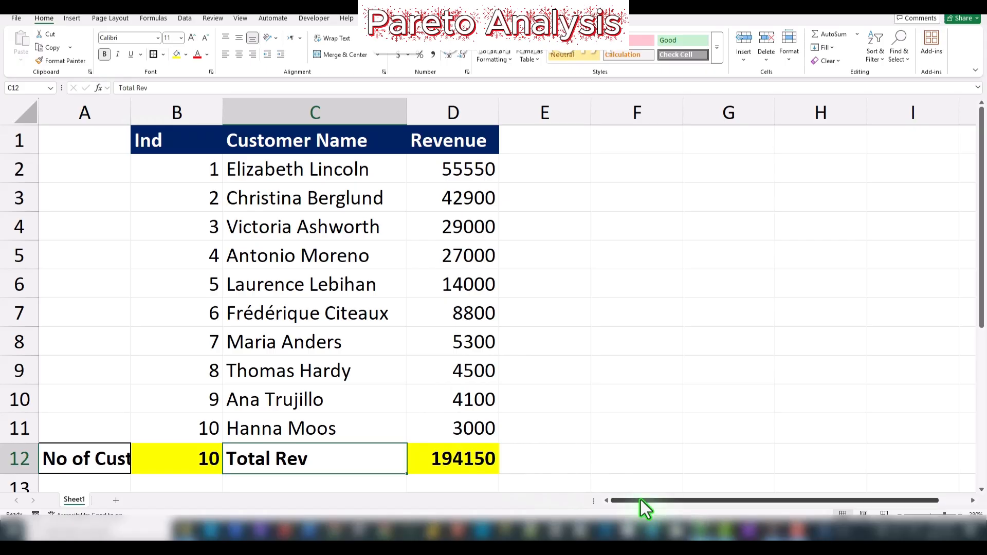
Step: Add the header "Cumulative_Rev" in E1 and fit column E's width to it
scroll(640, 500, right, 2)
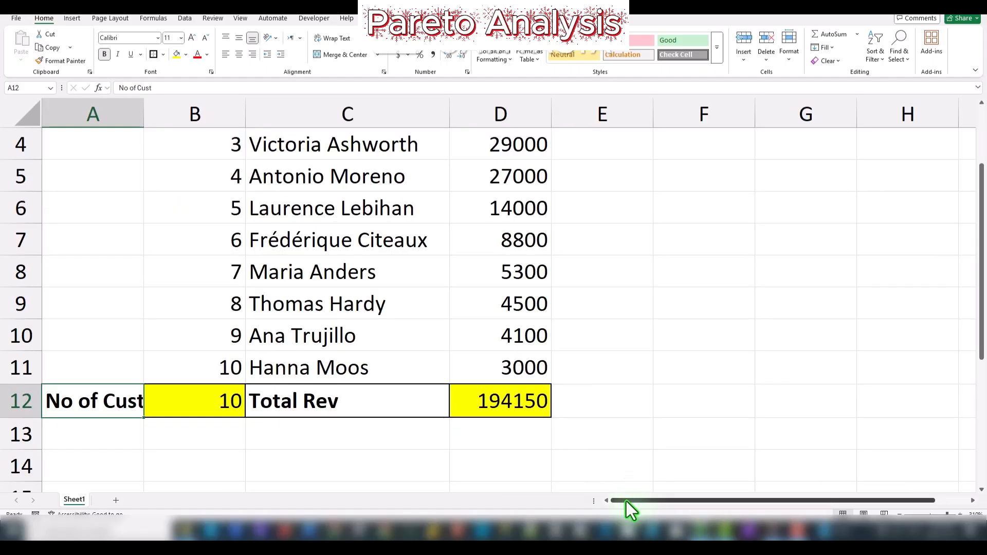
drag(626, 502, 734, 499)
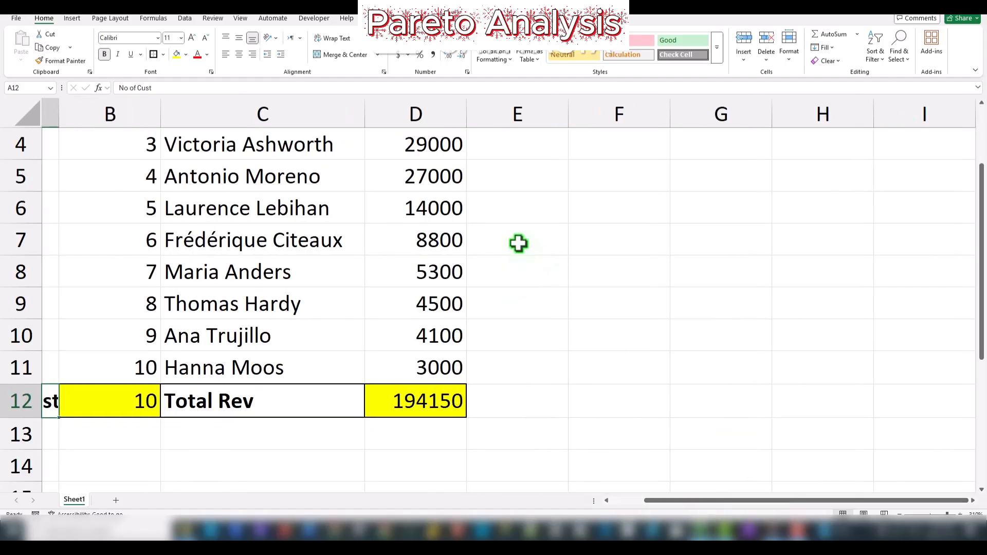
scroll(519, 249, up, 1)
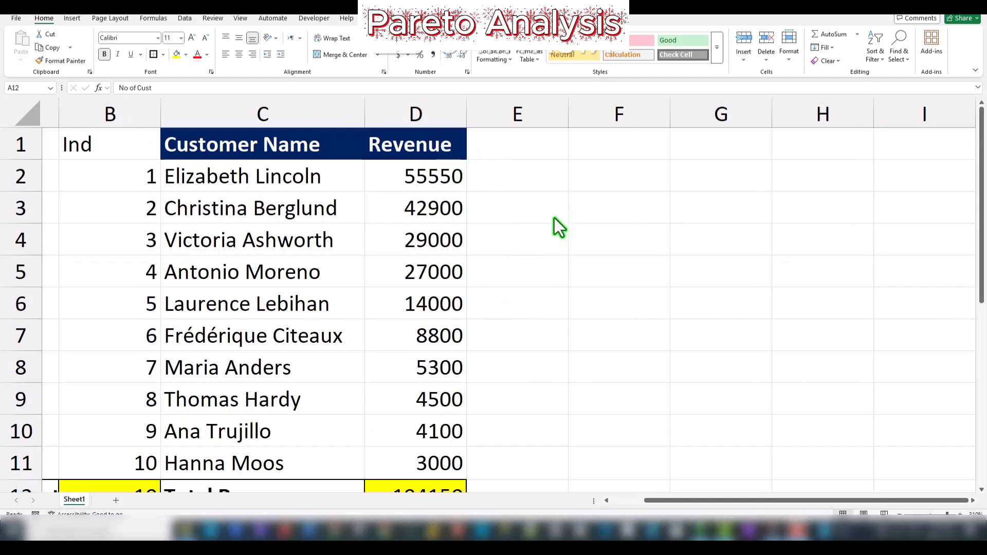
click(494, 144)
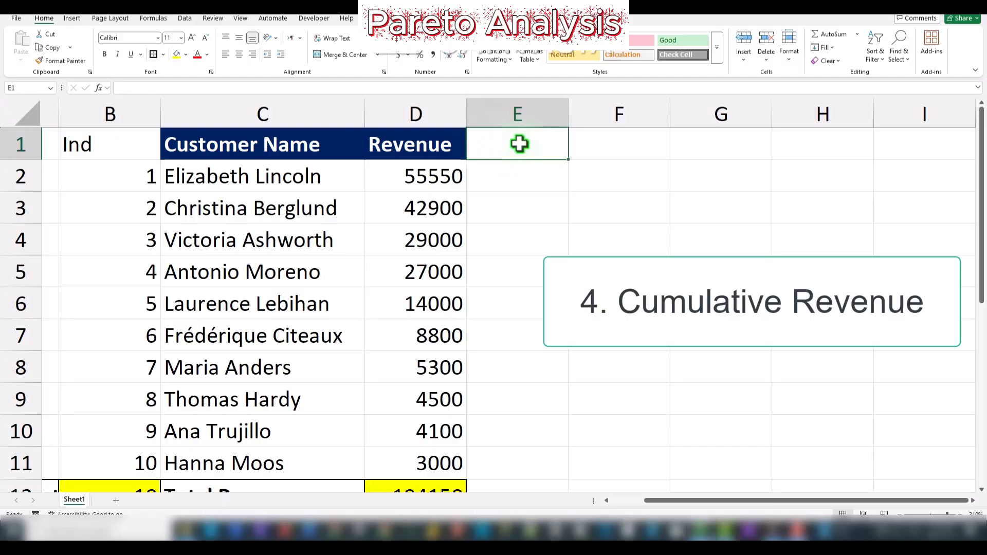
text(Cum)
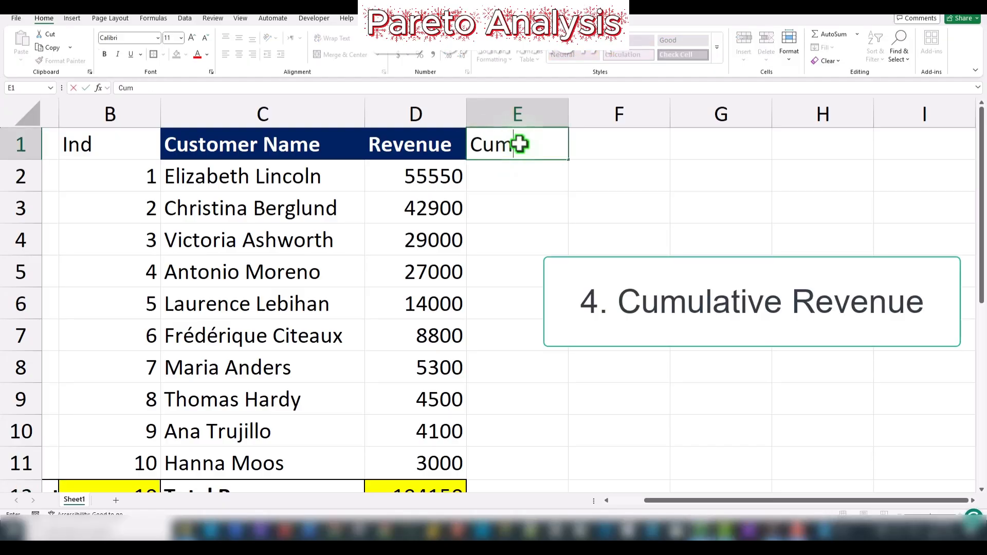
text(ulative_)
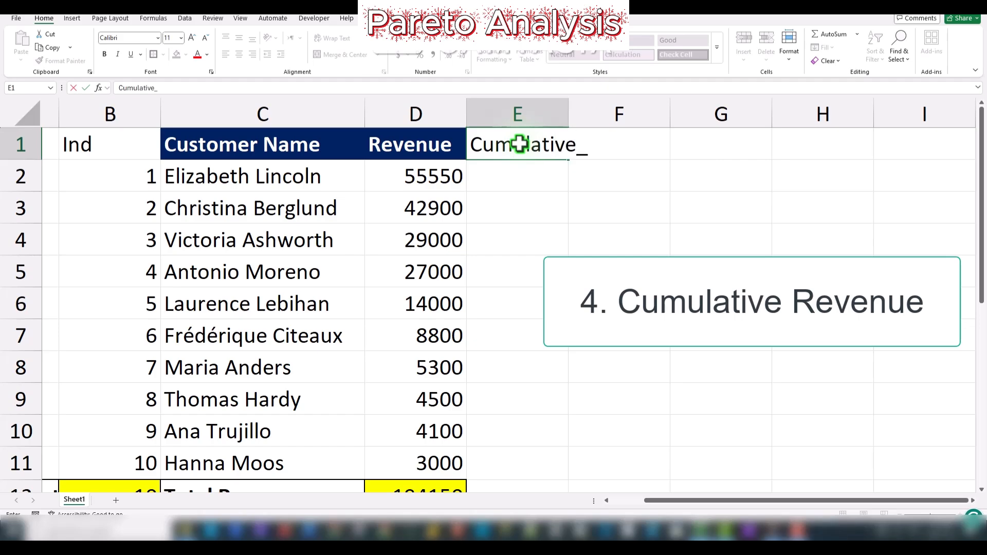
text(Rev)
key(Return)
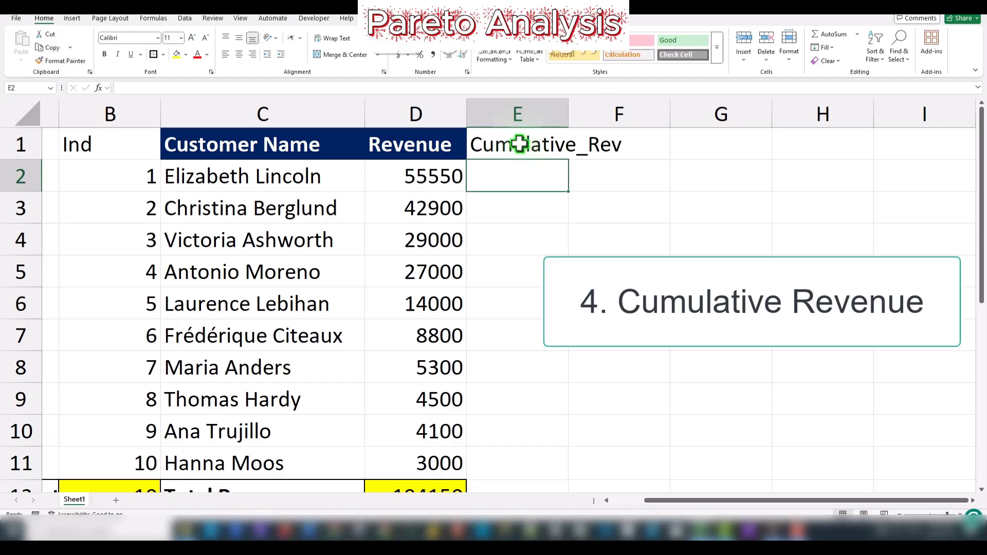
double_click(569, 106)
Step: Copy the header formatting of the Customer Name cell to the Ind header and the Cumulative_Rev header
click(252, 146)
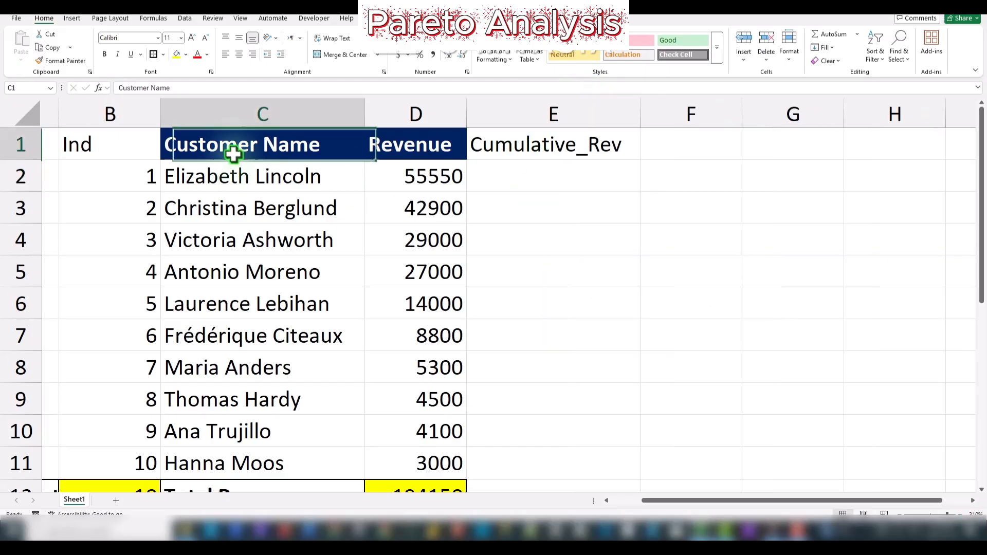
click(59, 60)
click(88, 144)
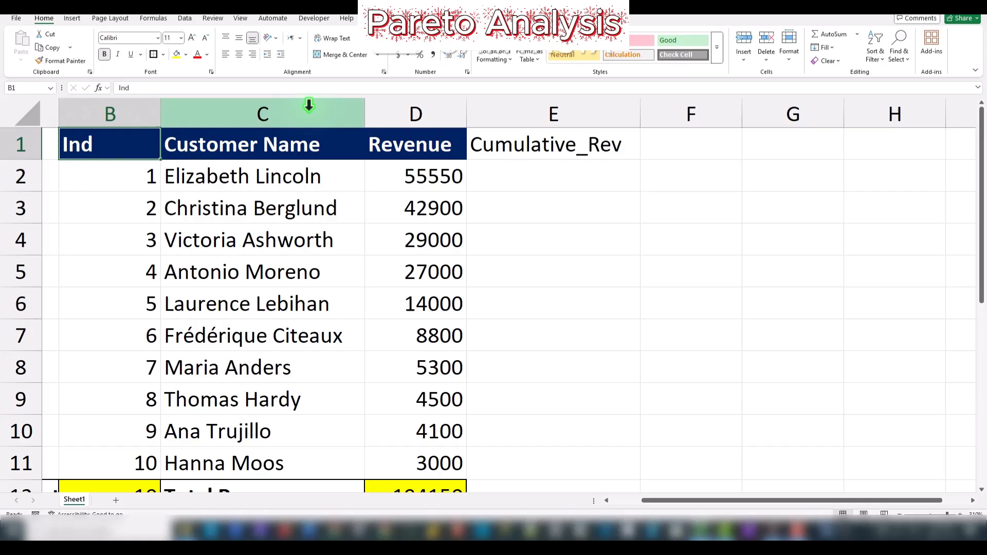
click(60, 60)
click(547, 157)
Step: Start the cumulative revenue in E2 with the formula =D2
click(530, 181)
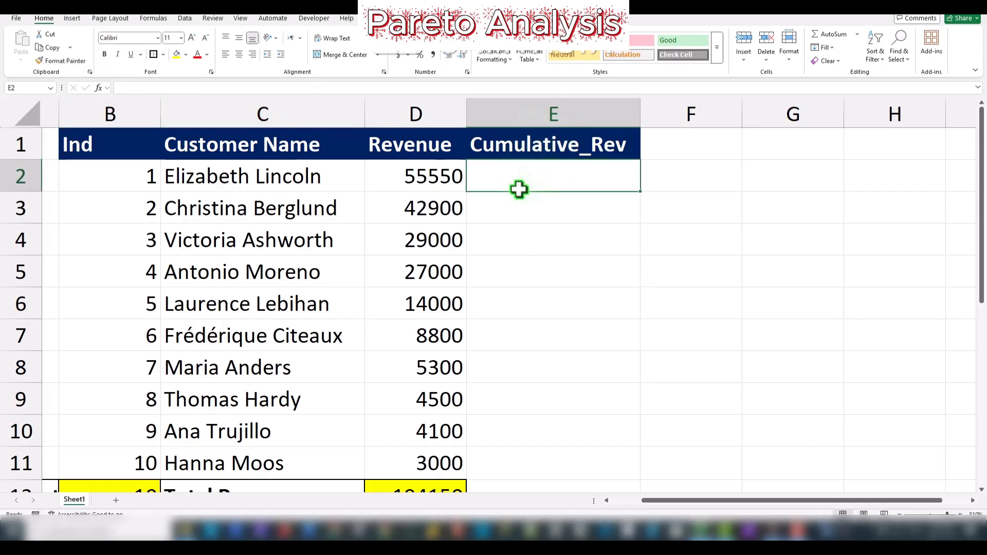
text(=)
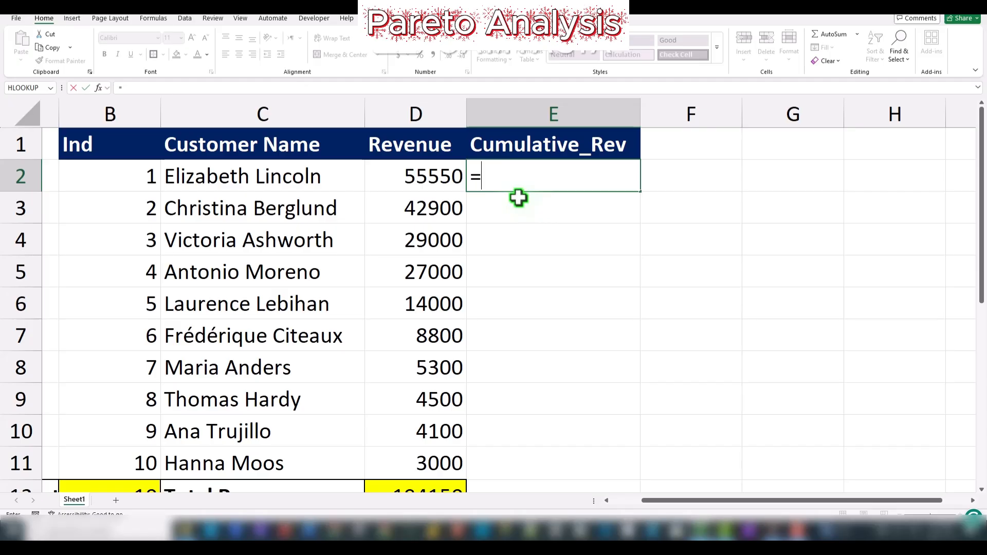
scroll(391, 396, down, 1)
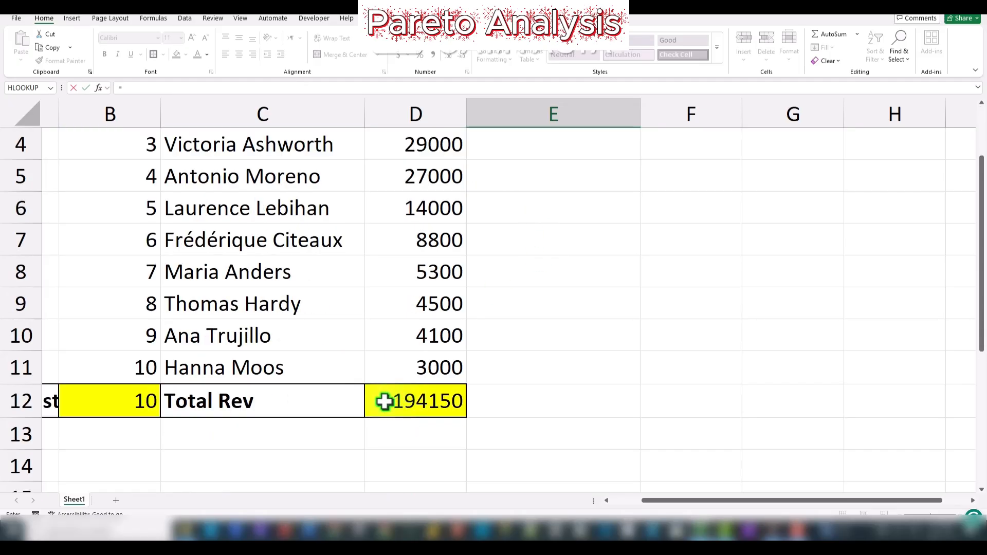
scroll(443, 407, up, 1)
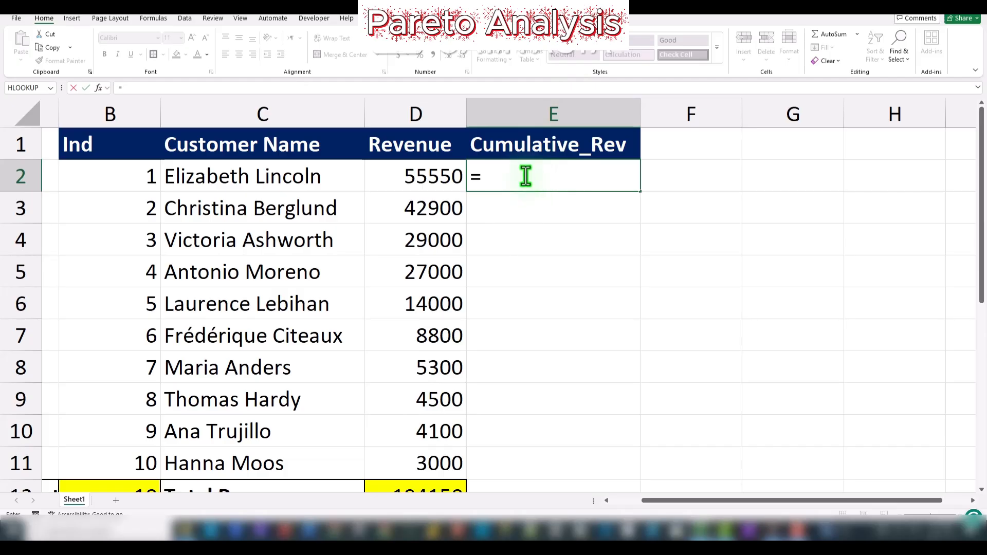
click(414, 183)
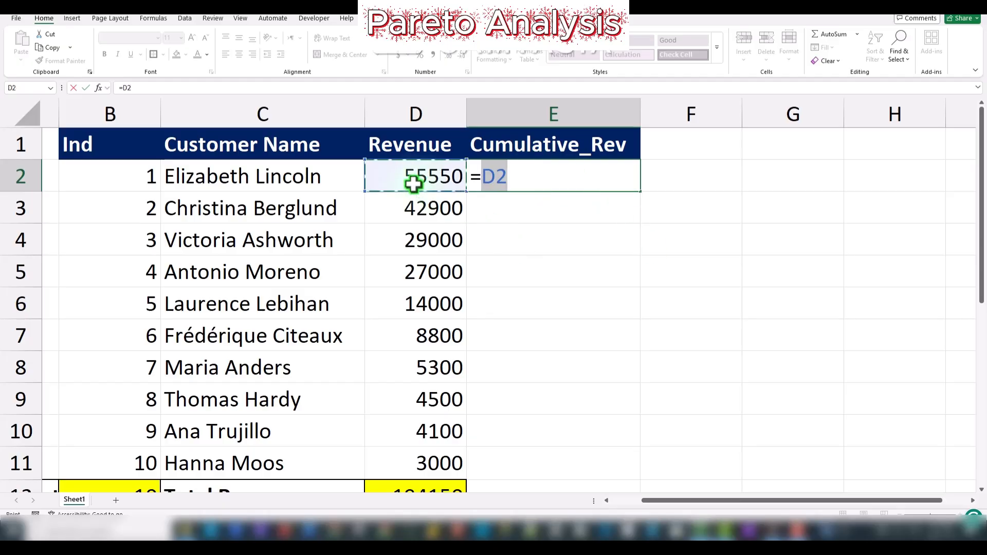
key(Return)
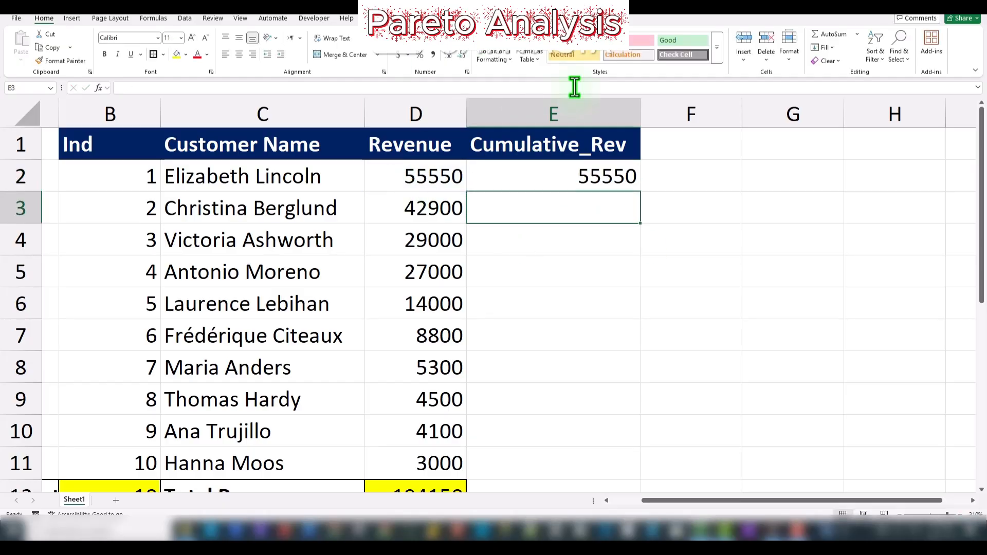
Step: Add the second customer's revenue to the running total in E3 with the formula =D3+E2
text(=)
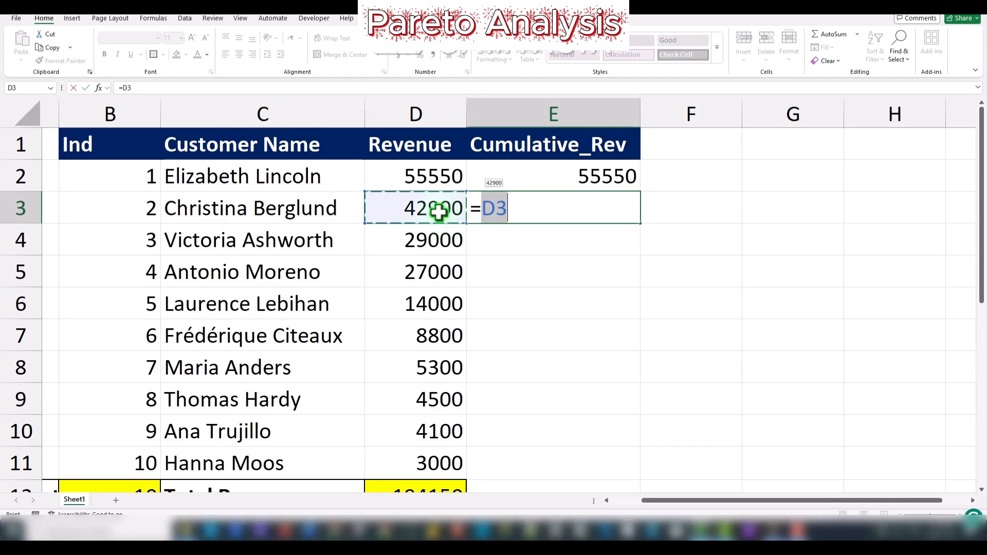
text(+)
click(559, 175)
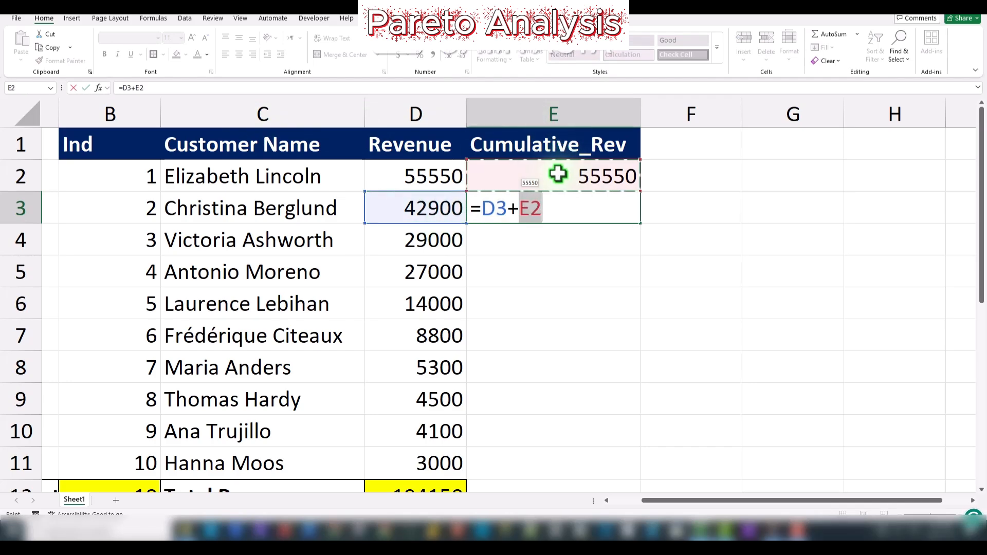
key(Return)
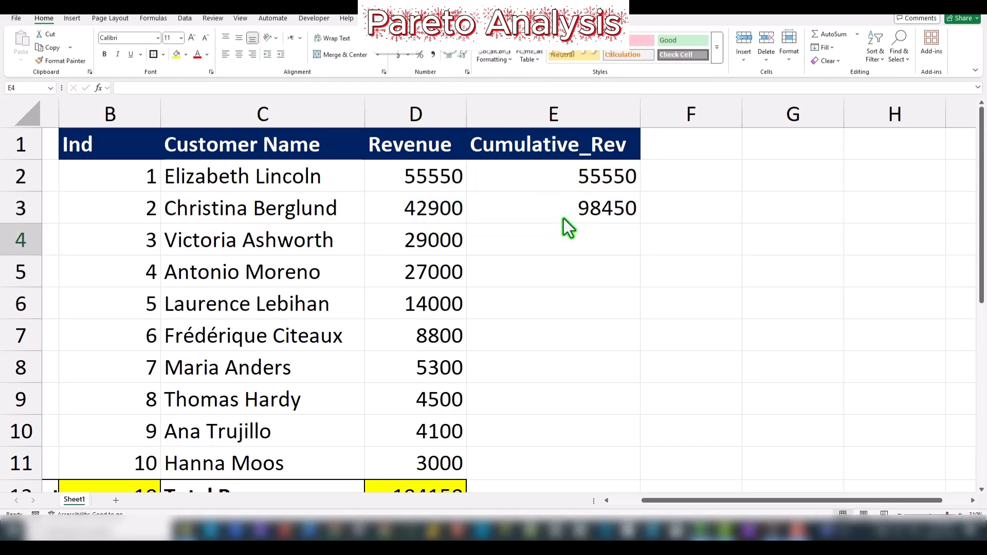
Step: Fill the cumulative revenue formula from E3 down to E11 and compare the last value with the total revenue
click(621, 215)
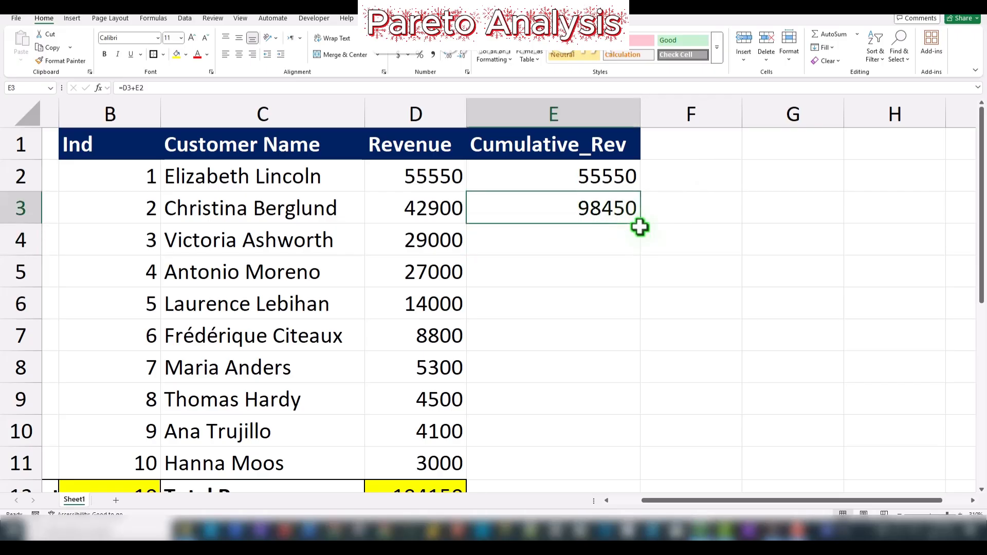
drag(643, 224, 595, 471)
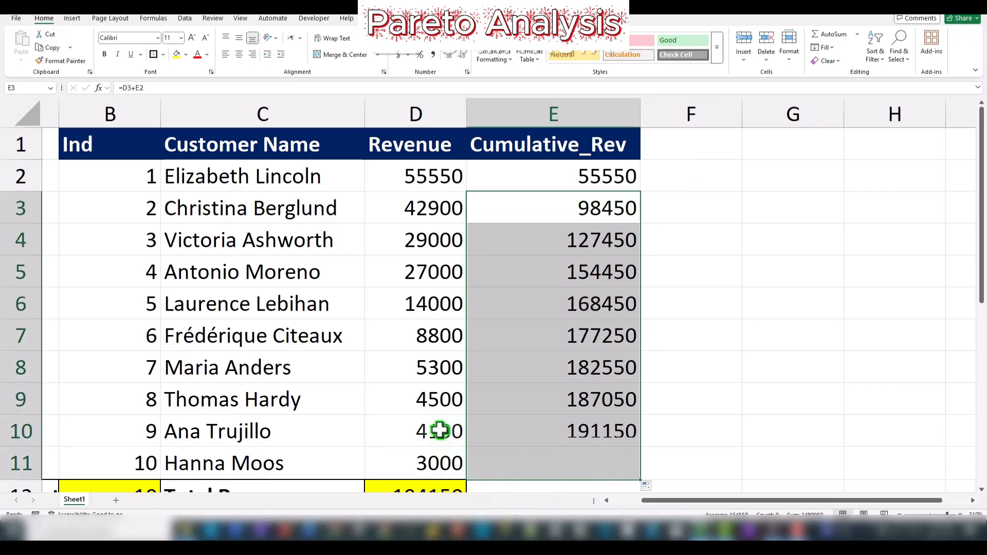
scroll(509, 360, down, 2)
click(562, 269)
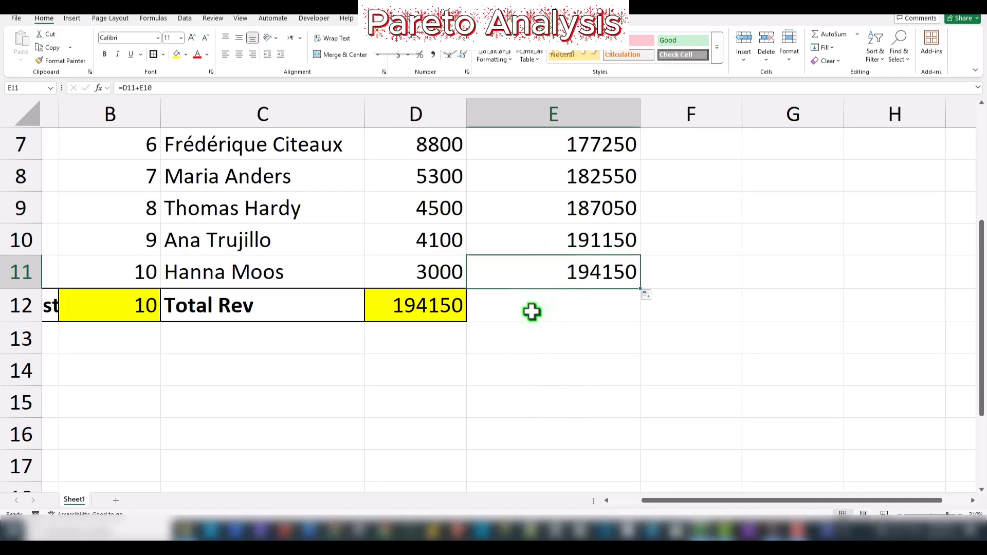
scroll(567, 412, up, 1)
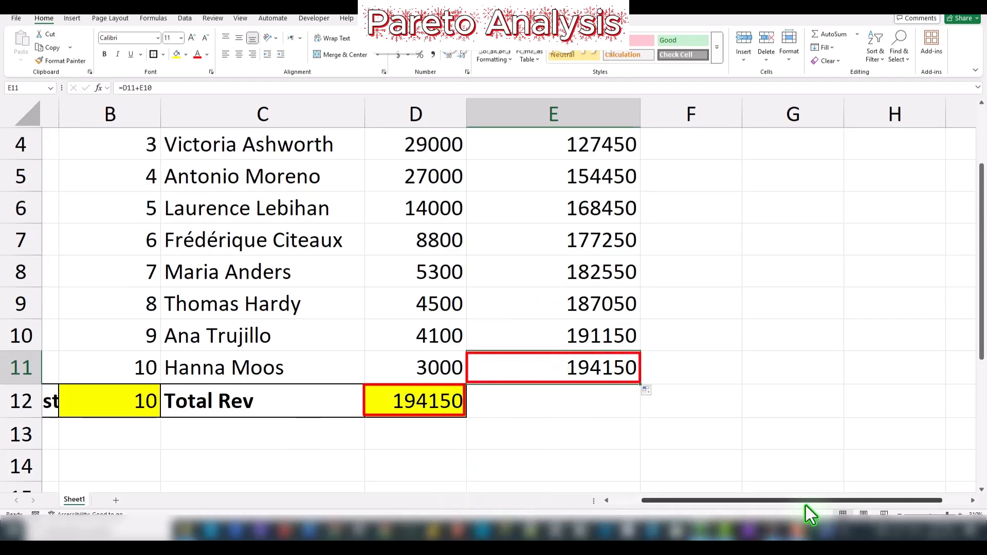
Step: Add the header "Cum_Cust%" in F1 and fit column F's width to it
drag(806, 505, 852, 497)
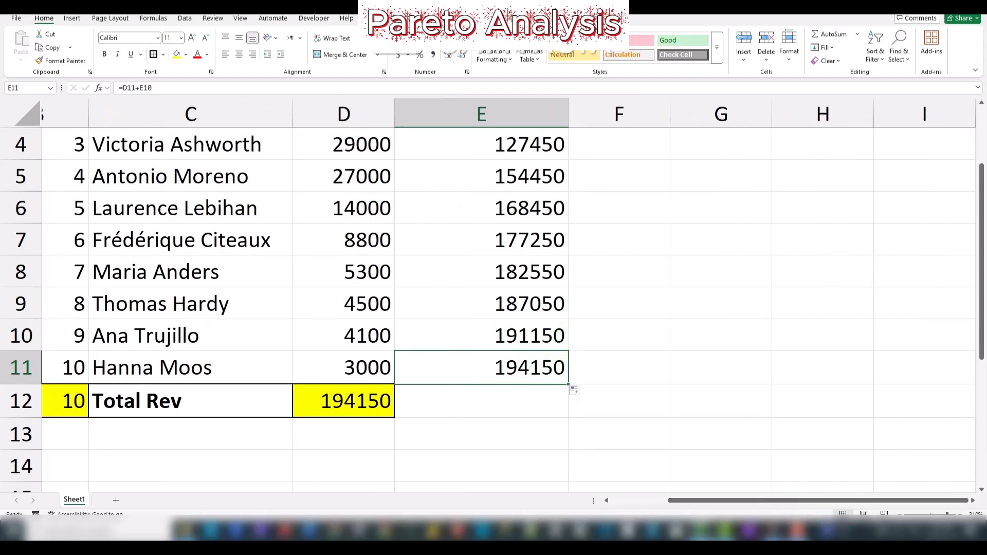
drag(982, 287, 983, 229)
click(593, 143)
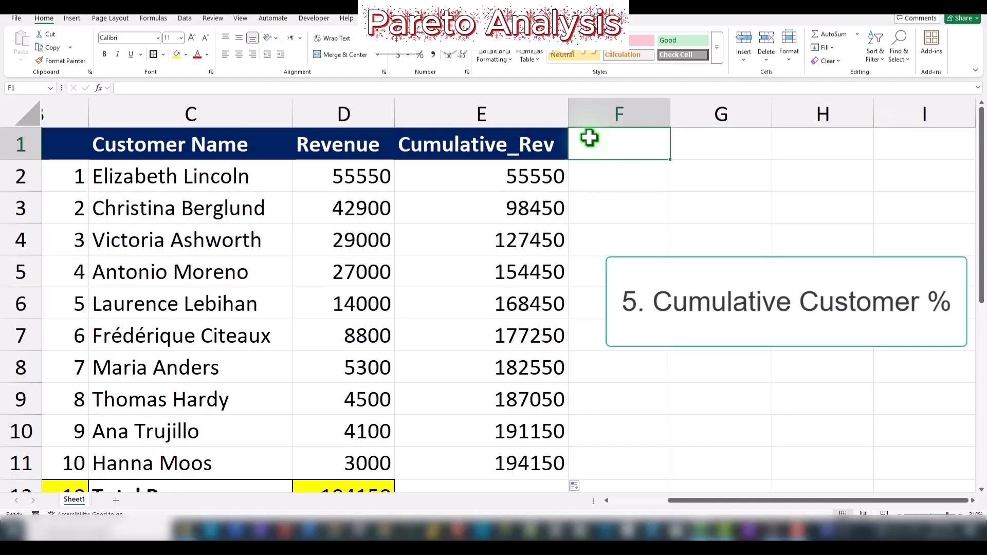
text(Cum_Cust%)
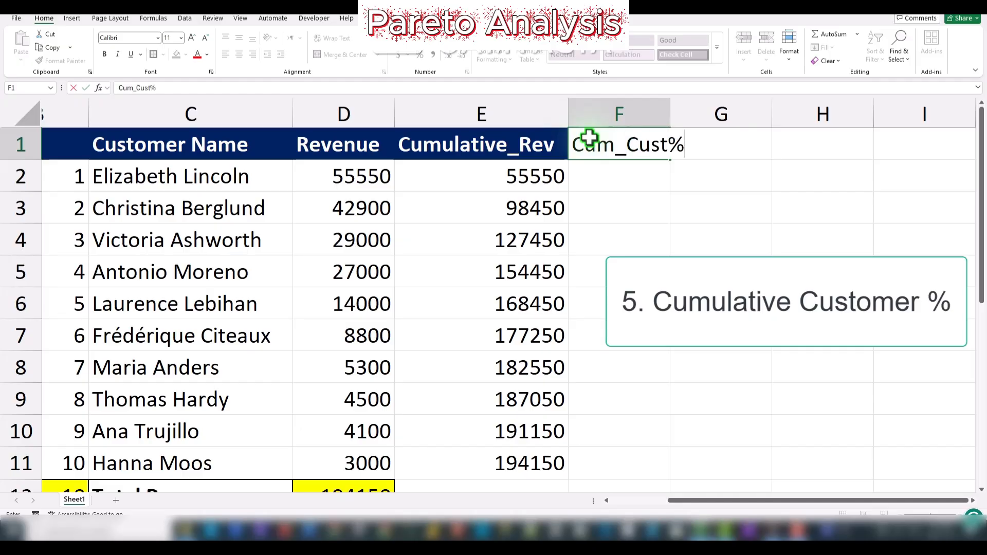
key(Return)
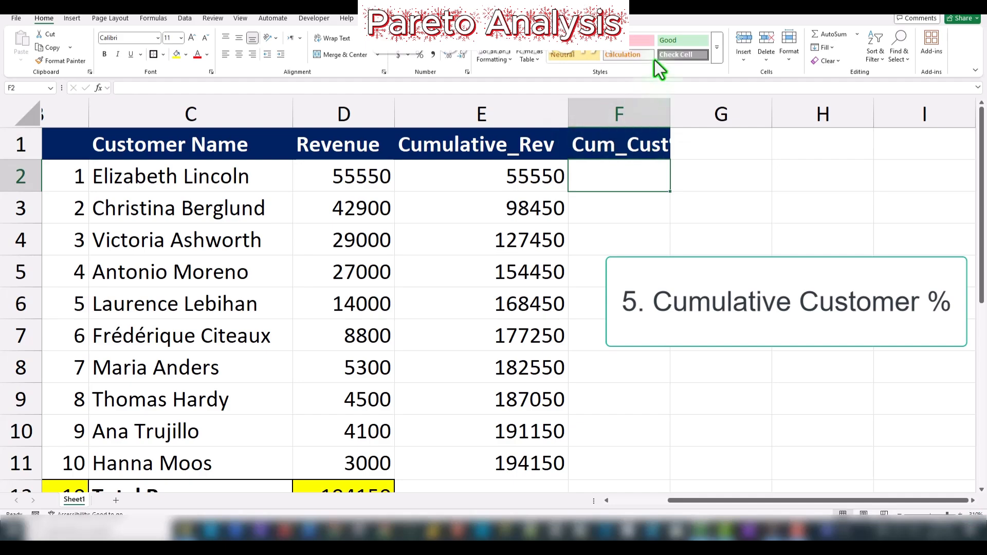
double_click(670, 109)
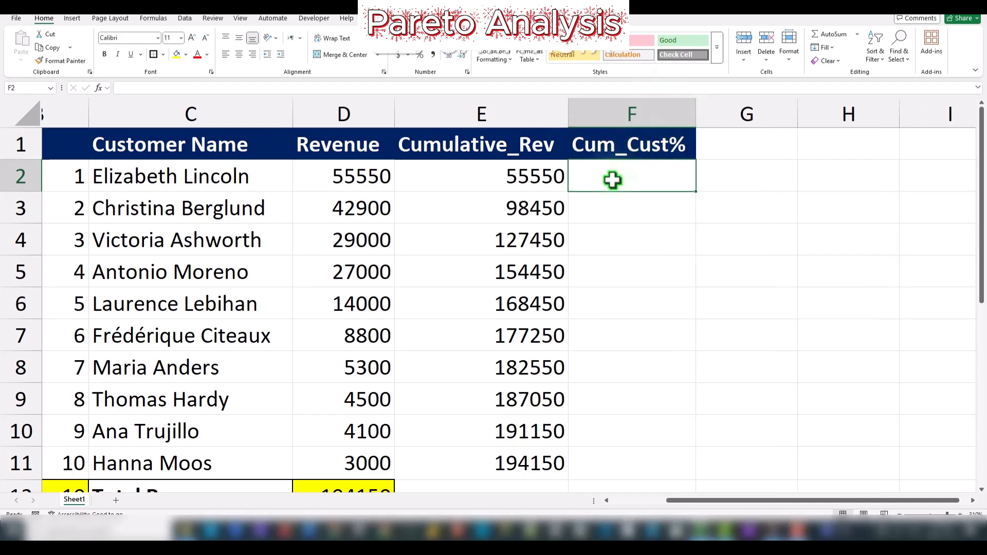
Step: Enter the formula =B2/$B$12 in F2 to calculate the cumulative customer percentage, with the customer count as an absolute reference
text(=)
click(63, 177)
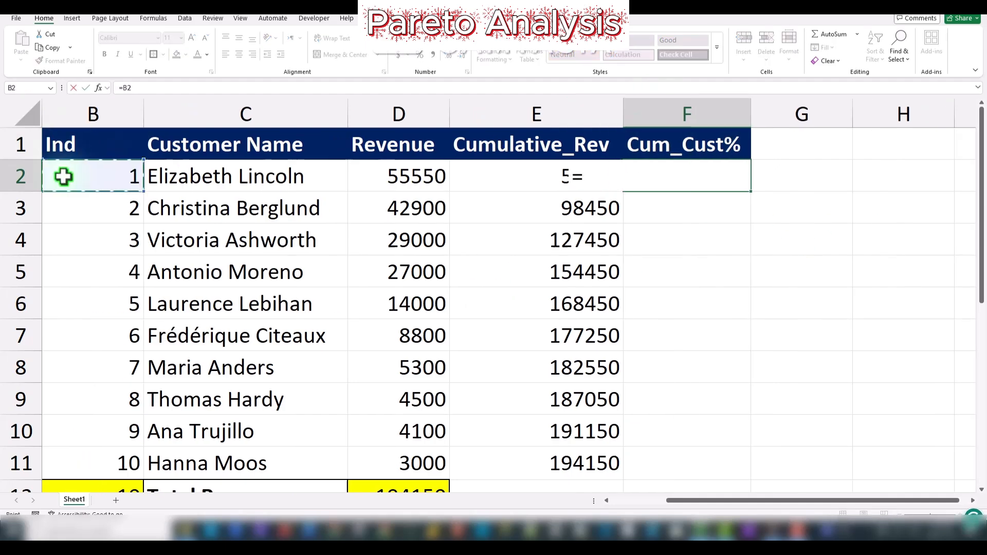
text(/)
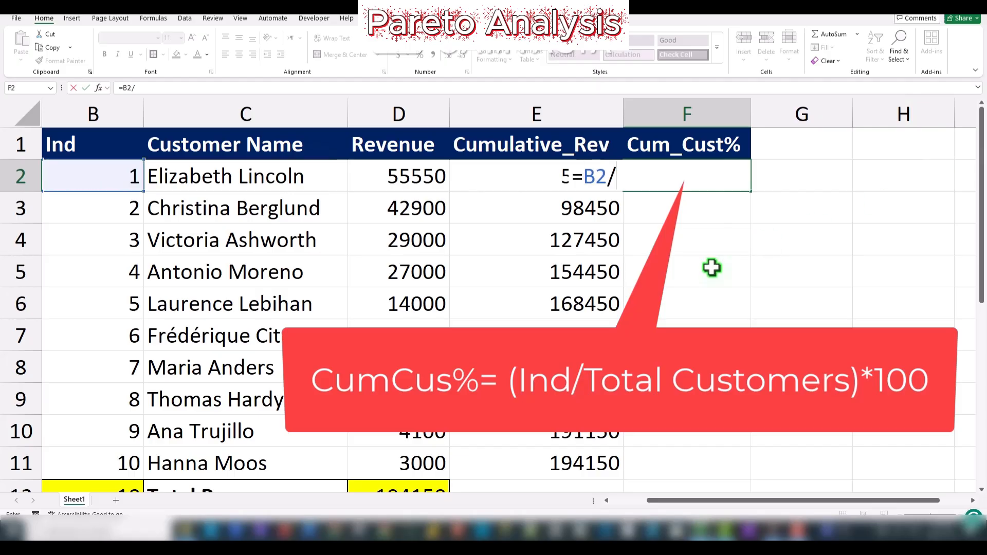
click(83, 486)
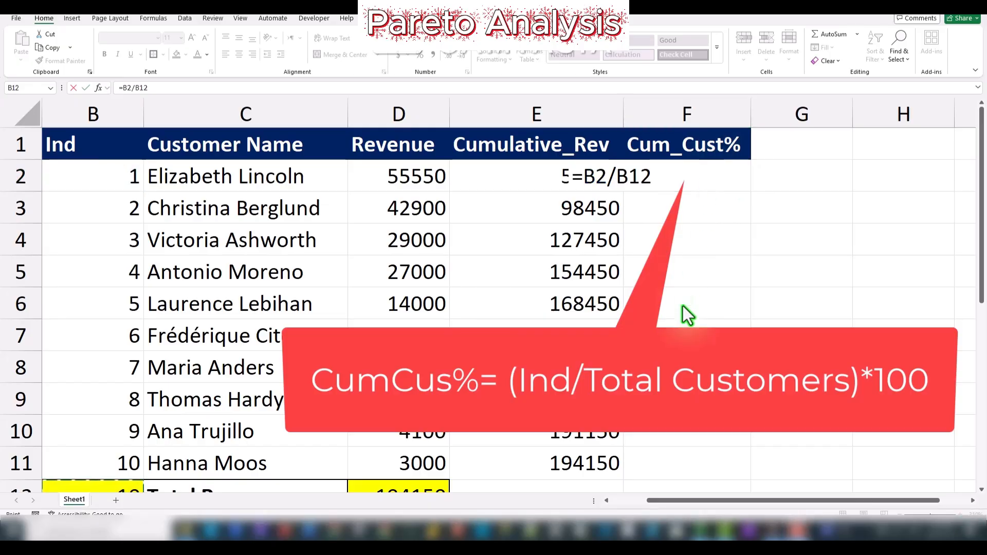
key(Return)
double_click(657, 186)
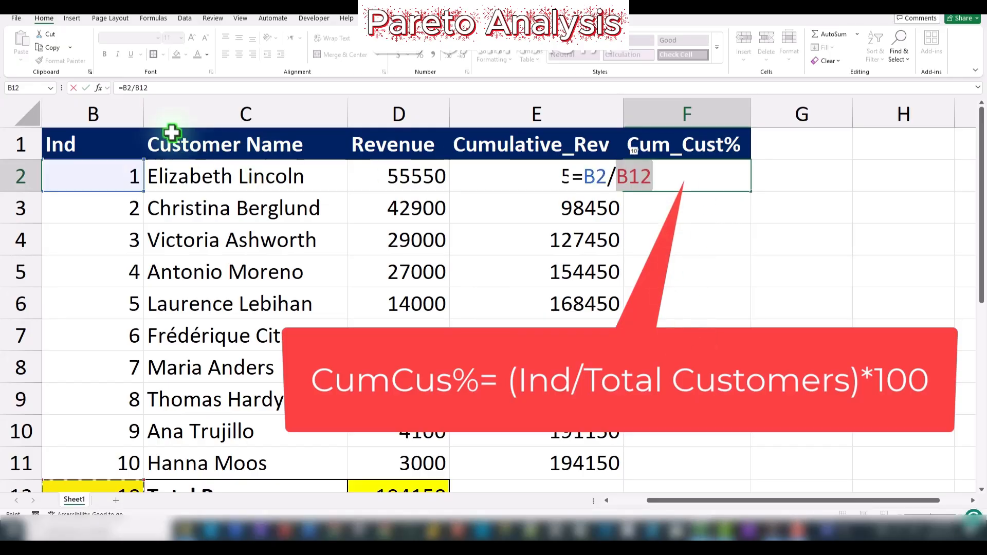
click(136, 88)
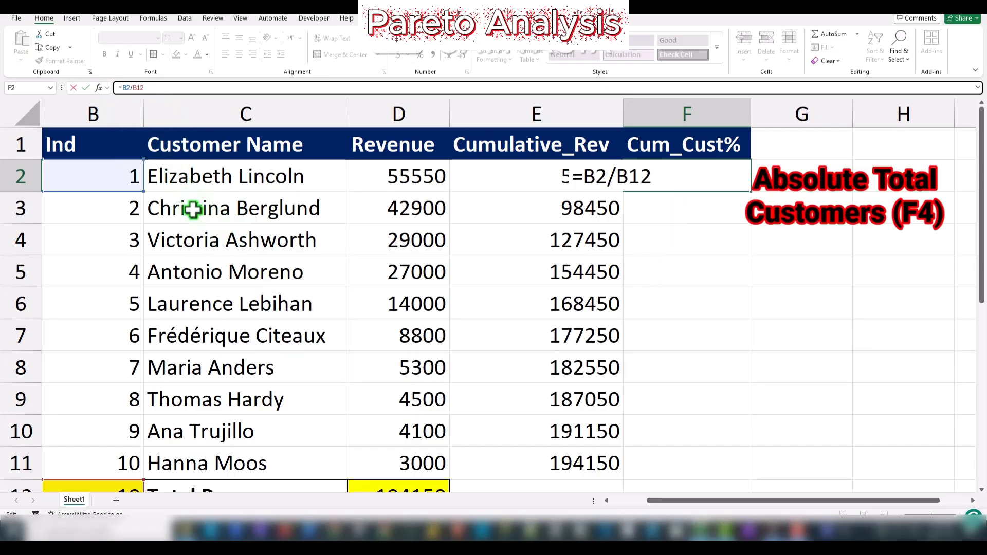
key(F4)
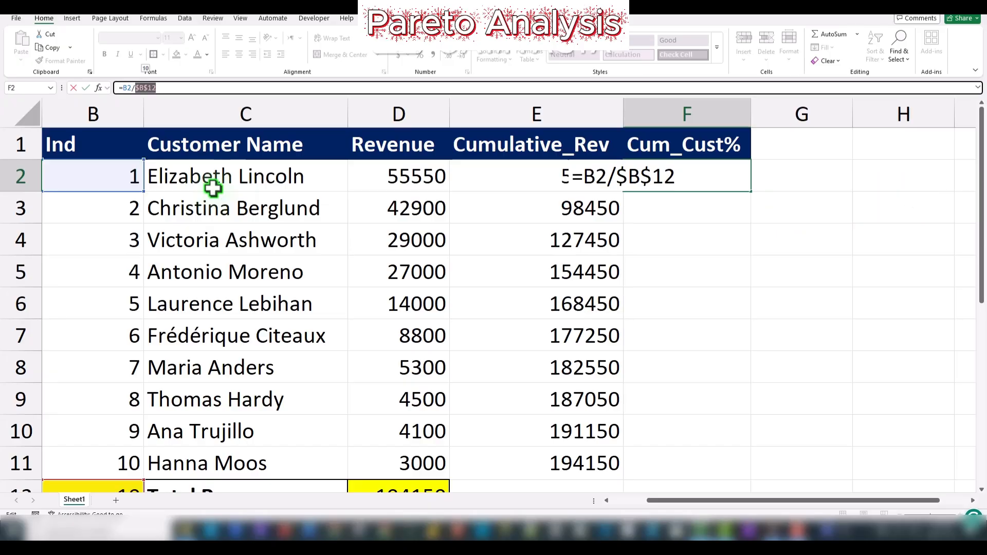
key(Return)
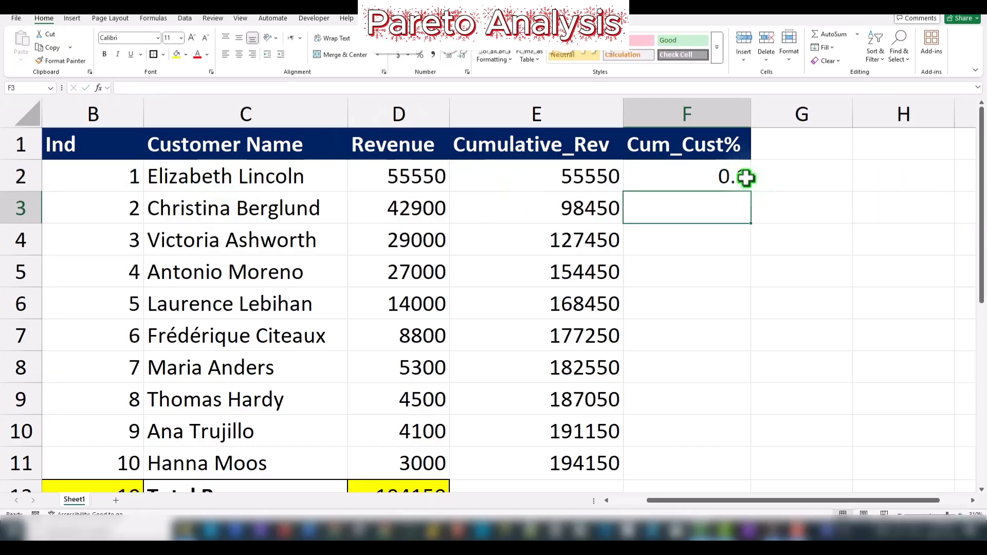
Step: Format F2 as a percentage and fill its formula down to F11
click(667, 173)
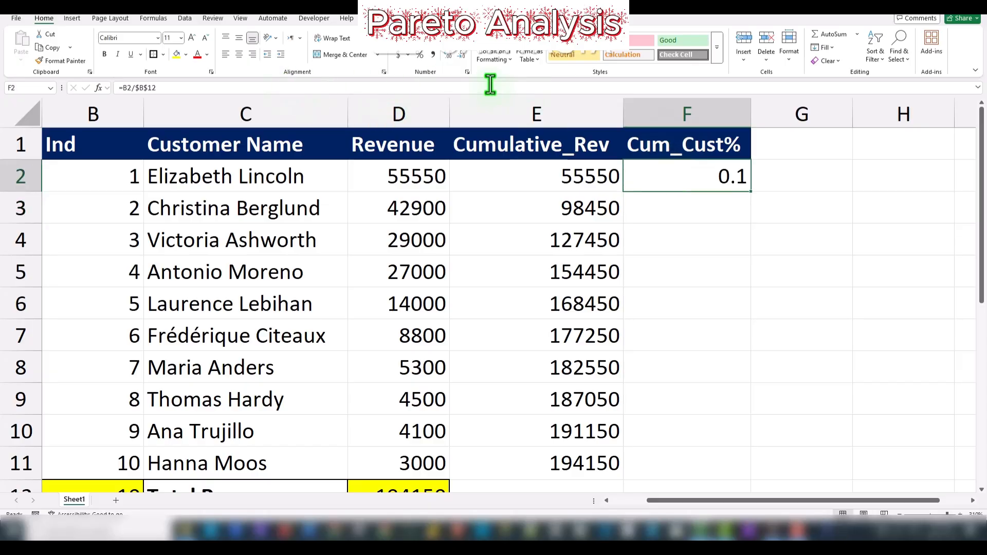
click(420, 55)
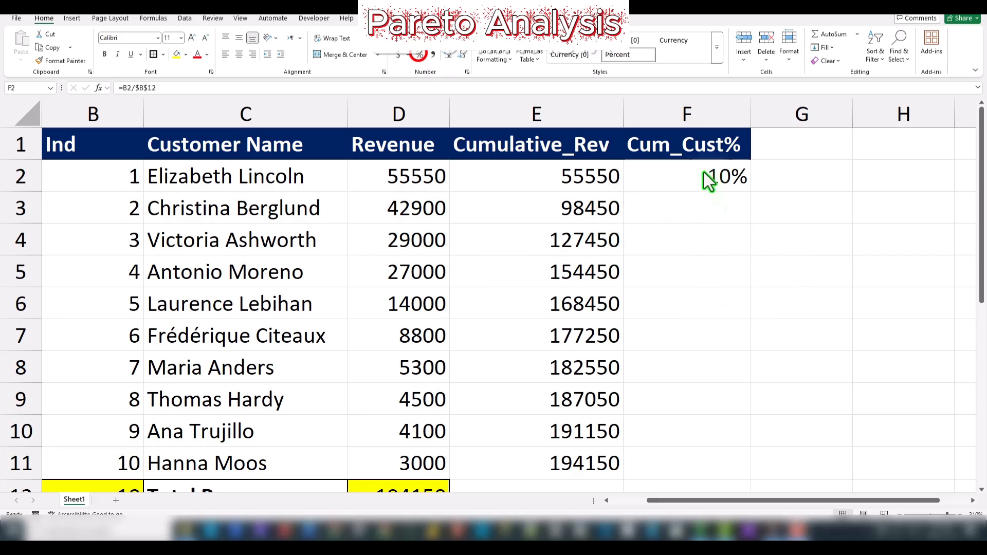
drag(750, 194, 773, 499)
Step: Add the header "Cum_Rev%" in G1, leaving G2 empty
click(709, 137)
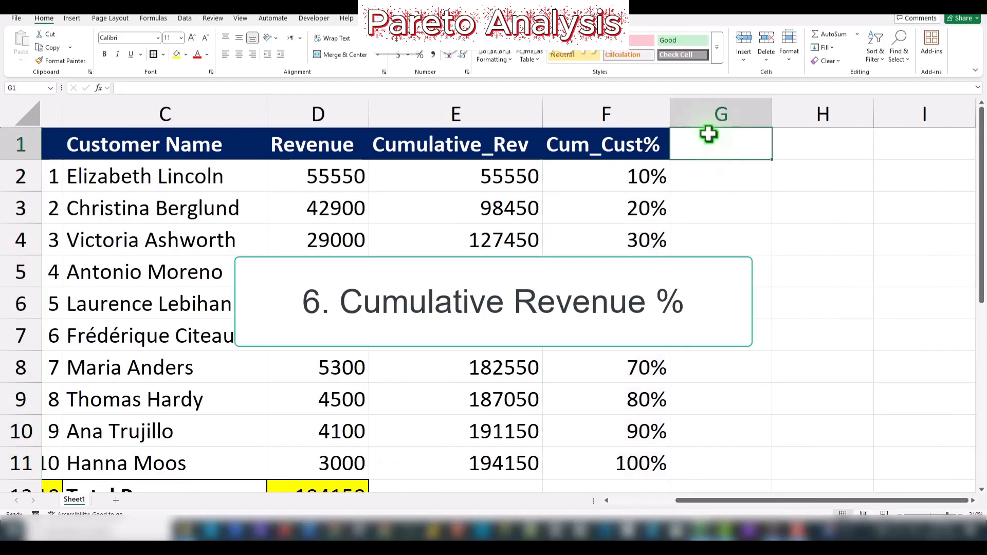
text(Cu)
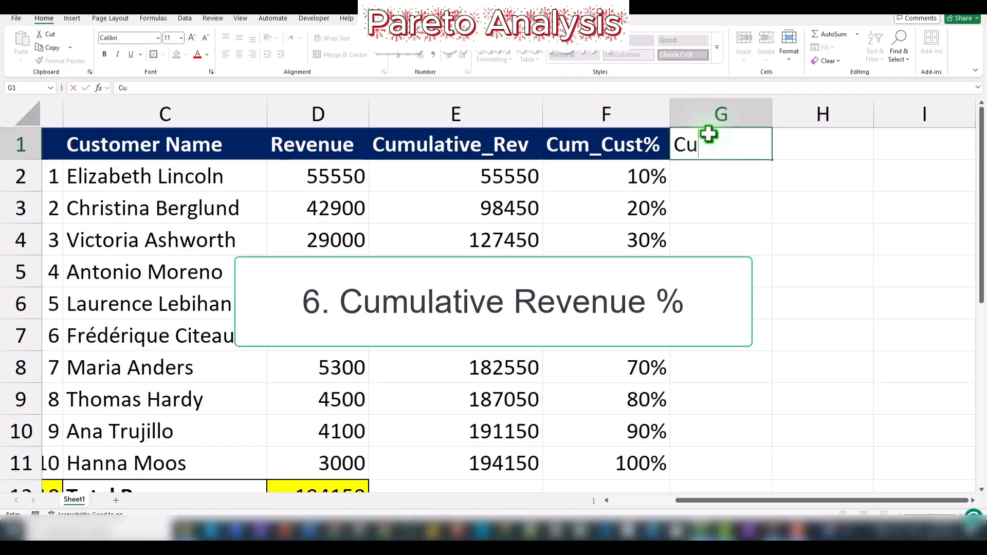
text(Rev%)
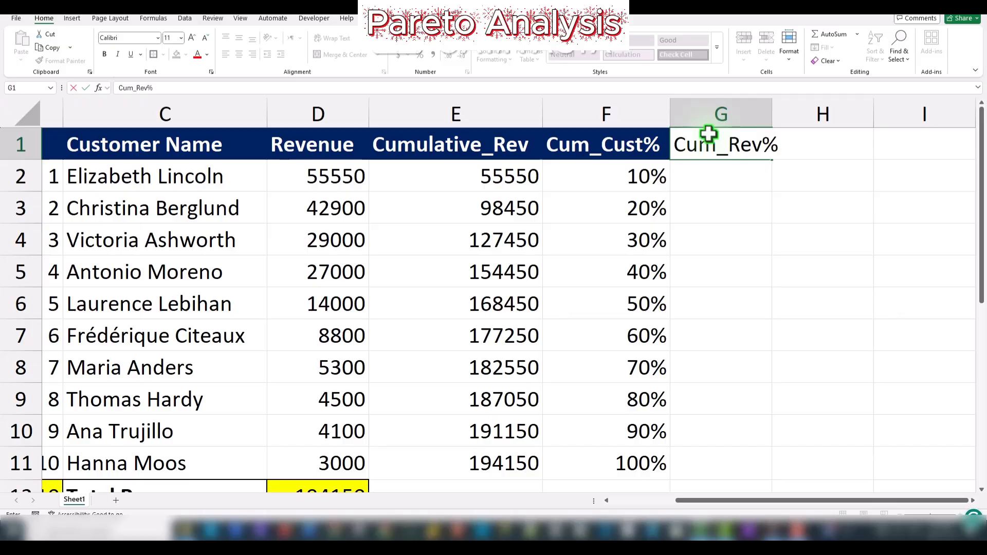
drag(726, 160, 734, 174)
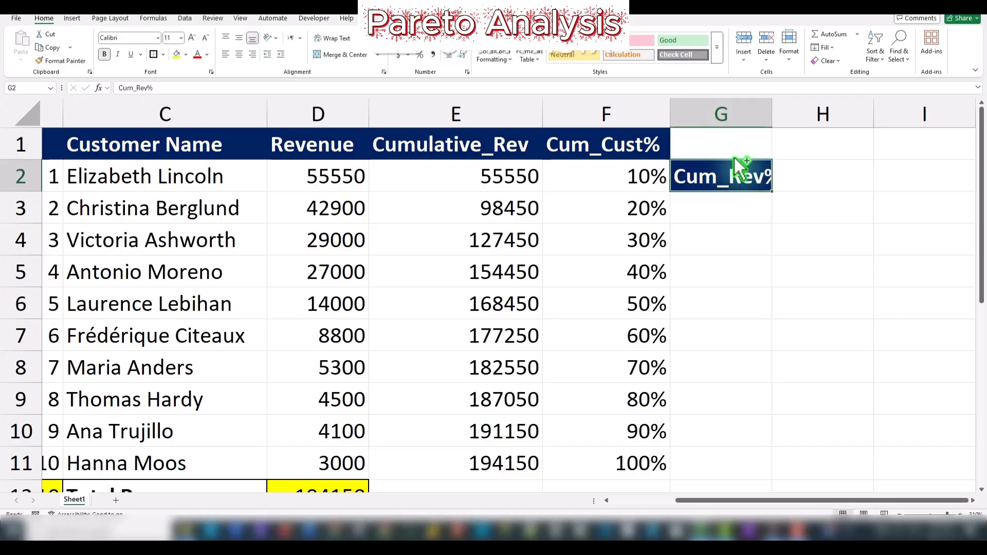
key(ctrl+z)
Step: Start the cumulative revenue percentage in G2 by dividing cumulative revenue by total revenue with the formula =E2/D12
text(=)
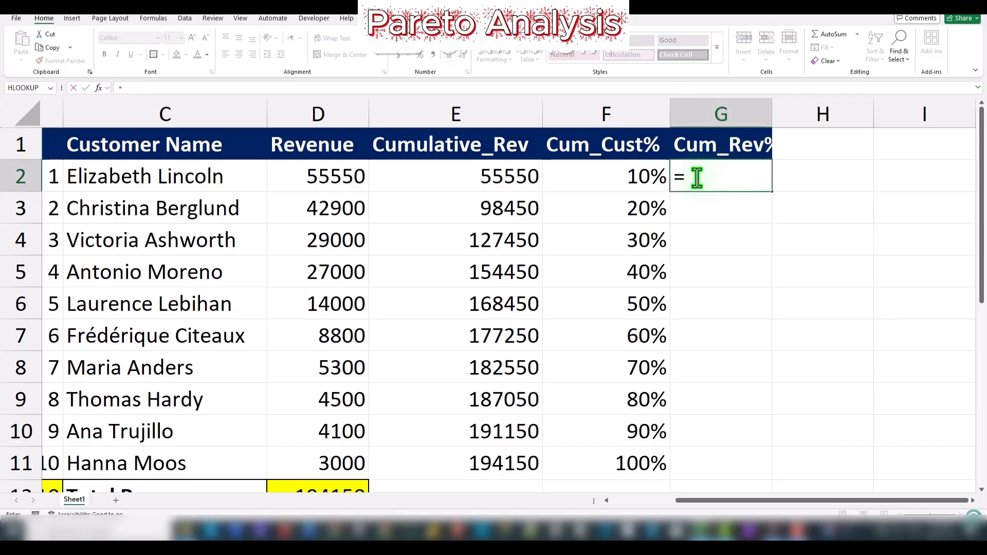
click(421, 171)
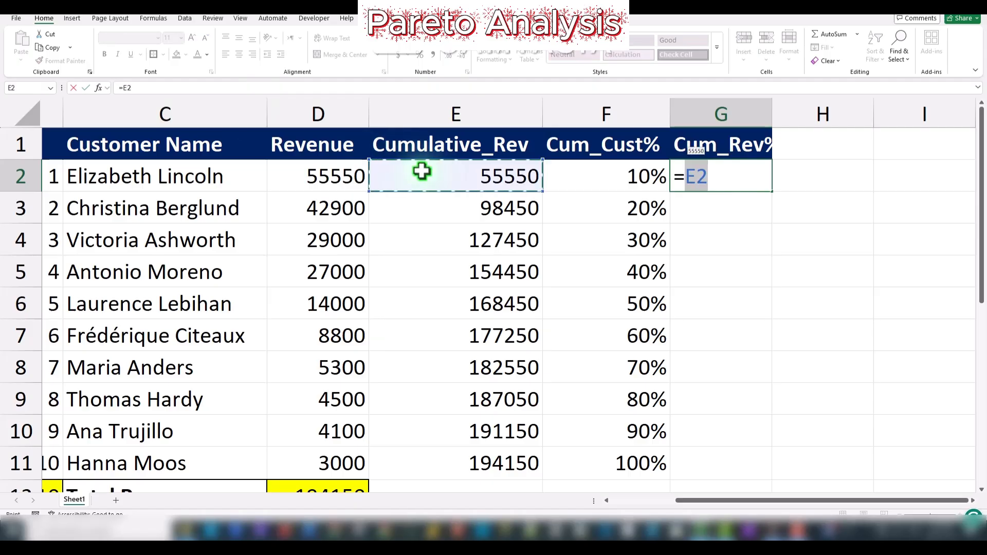
text(/)
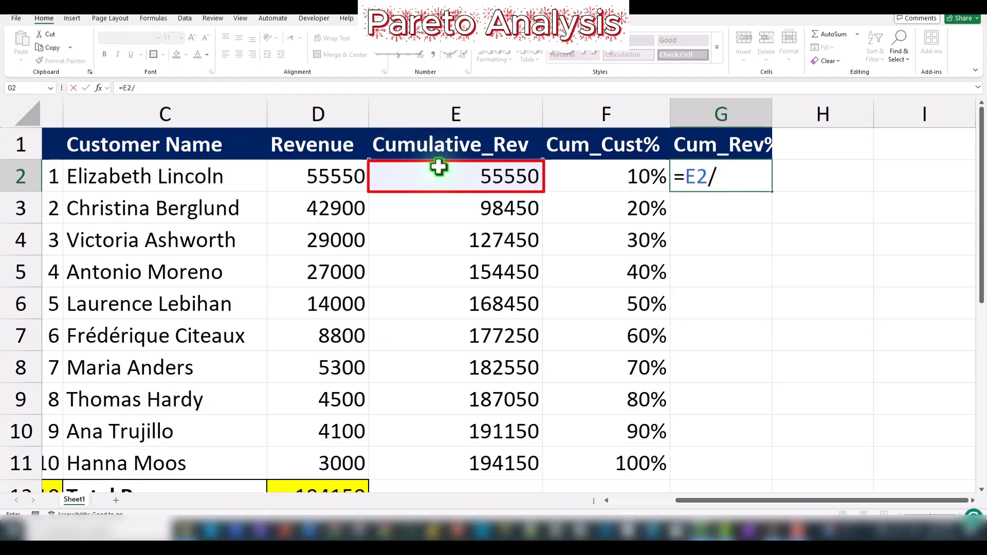
click(314, 486)
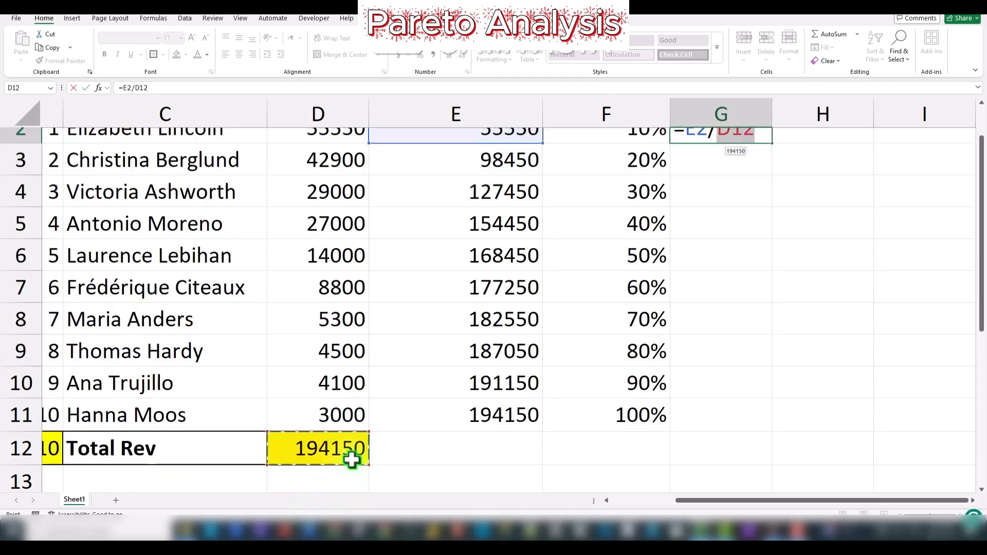
scroll(391, 445, down, 1)
scroll(447, 427, up, 1)
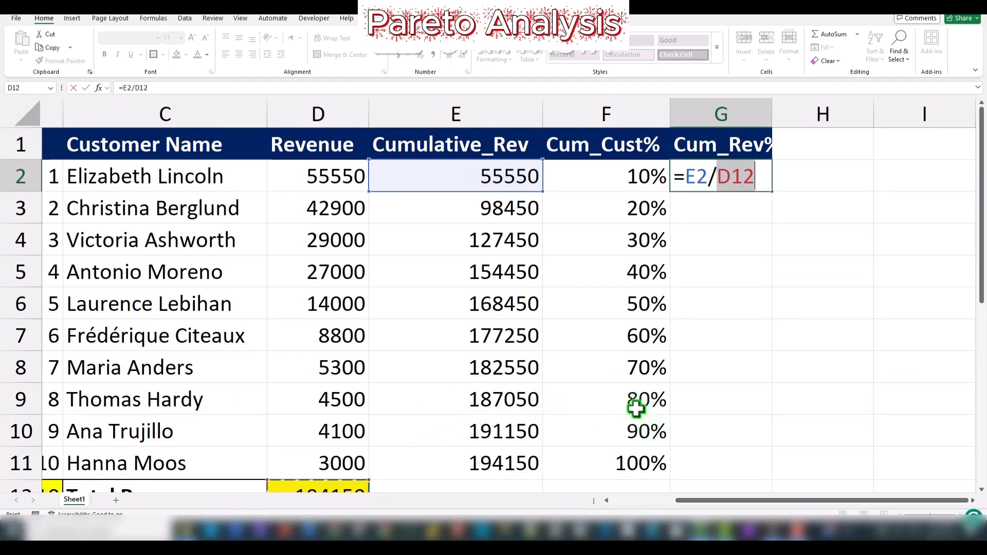
key(Return)
Step: Make the total revenue reference in G2 absolute so the formula reads =E2/$D$12
scroll(672, 280, left, 5)
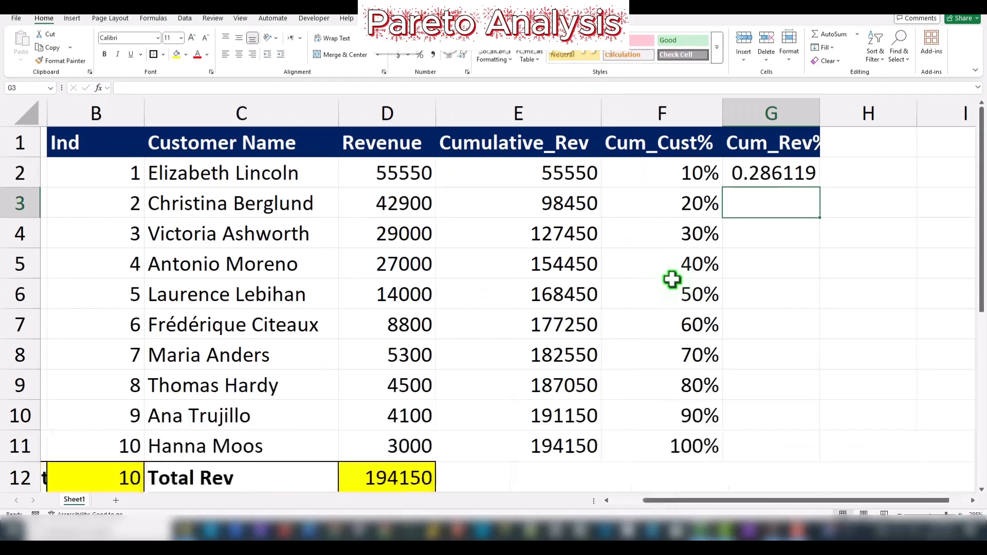
drag(764, 500, 813, 501)
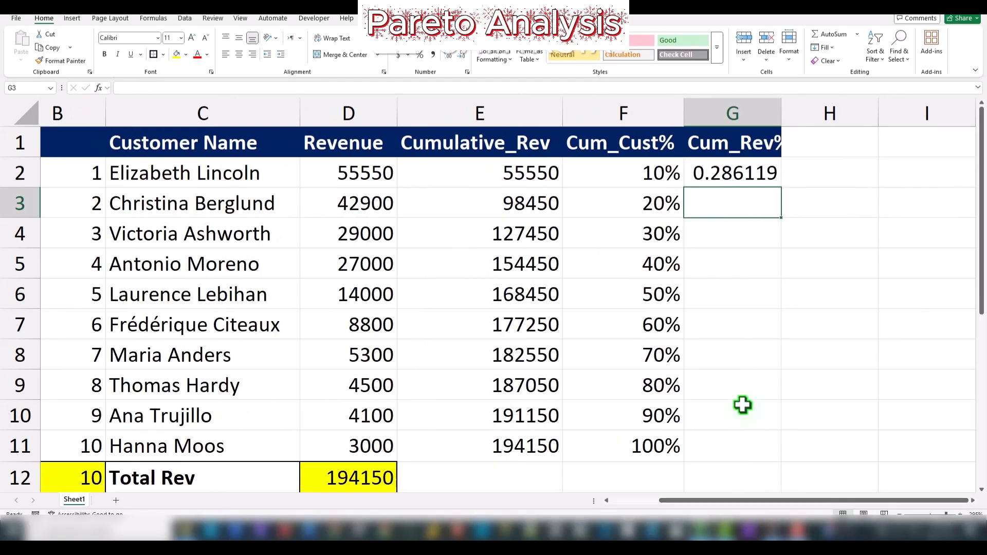
scroll(742, 406, down, 2)
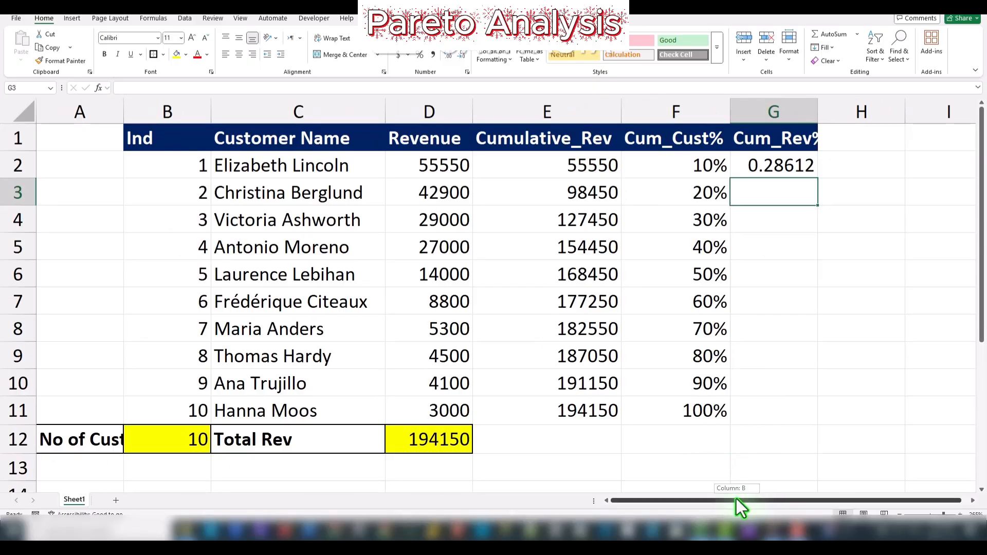
drag(740, 500, 748, 500)
click(766, 167)
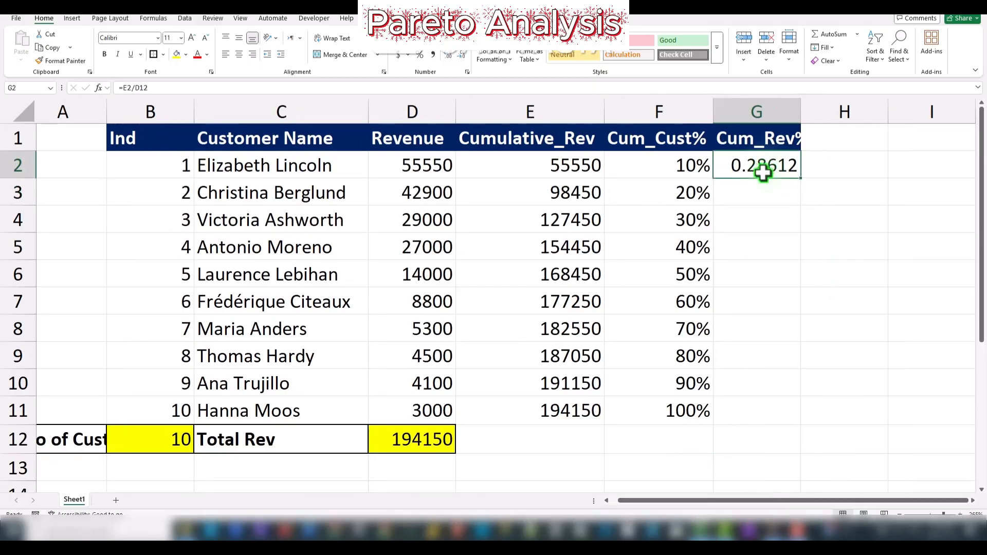
click(140, 88)
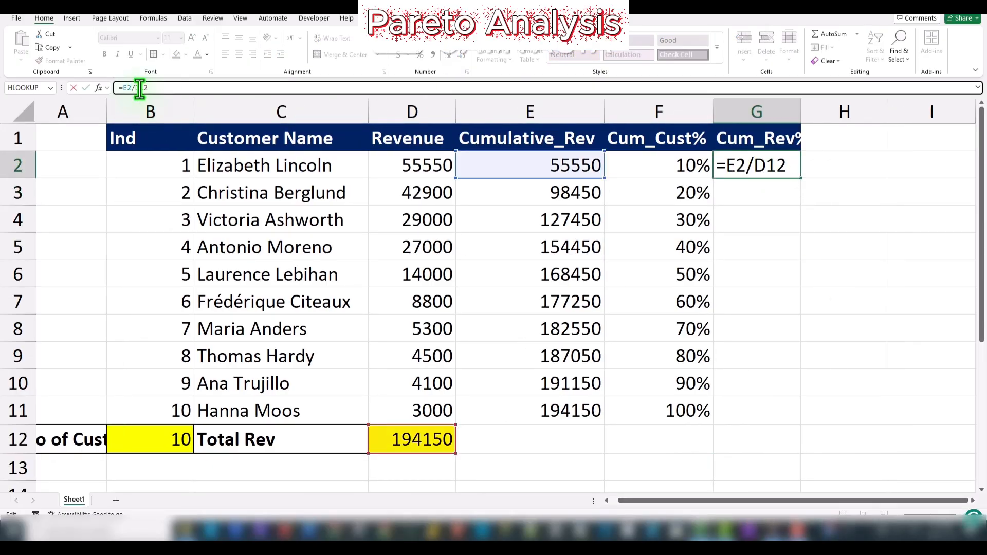
key(F4)
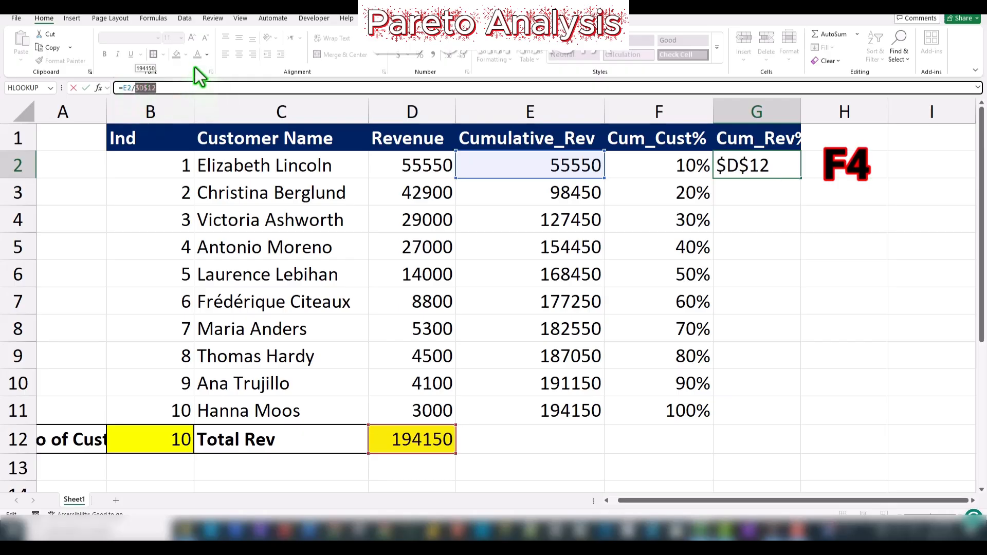
key(Return)
Step: Format G2 as a percentage and fill its formula down to G11
click(771, 172)
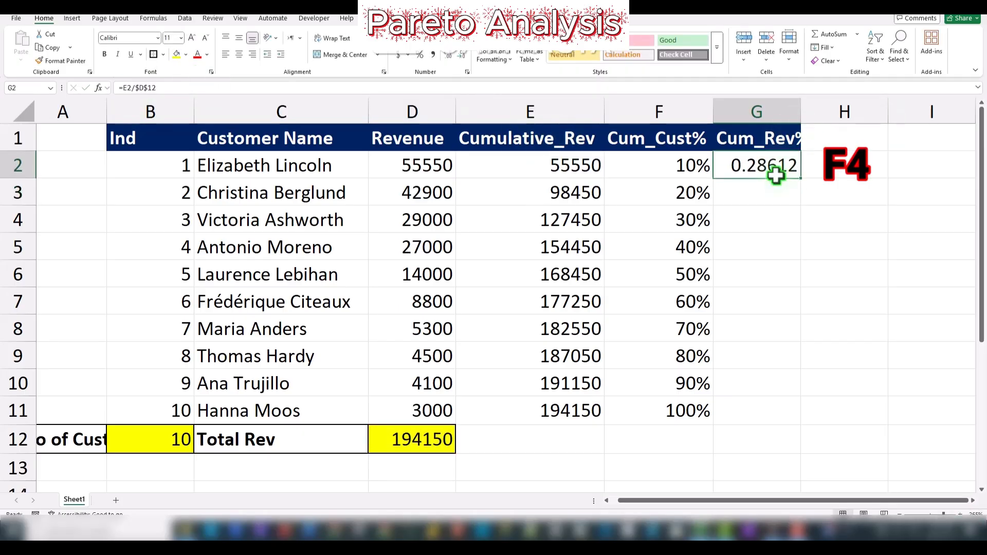
click(419, 55)
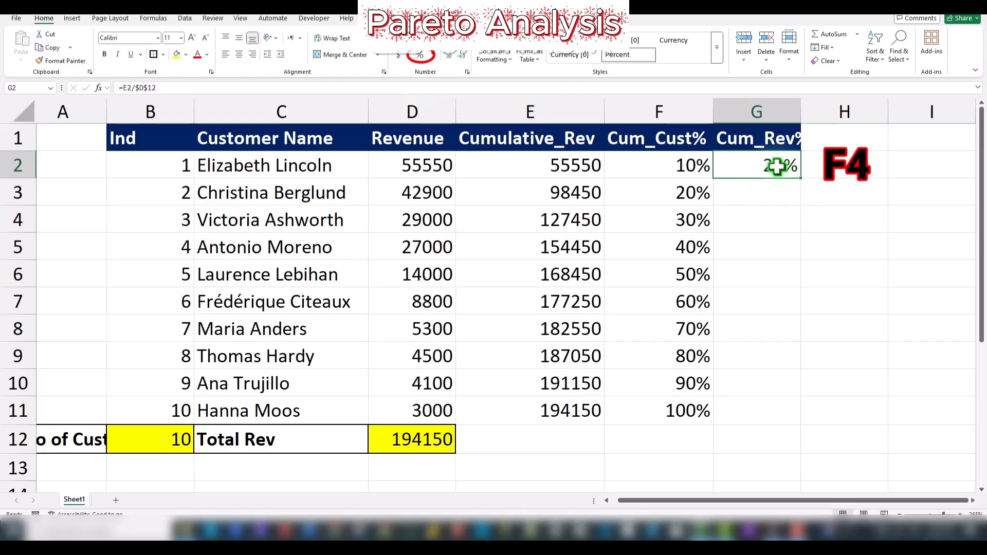
drag(803, 178, 797, 414)
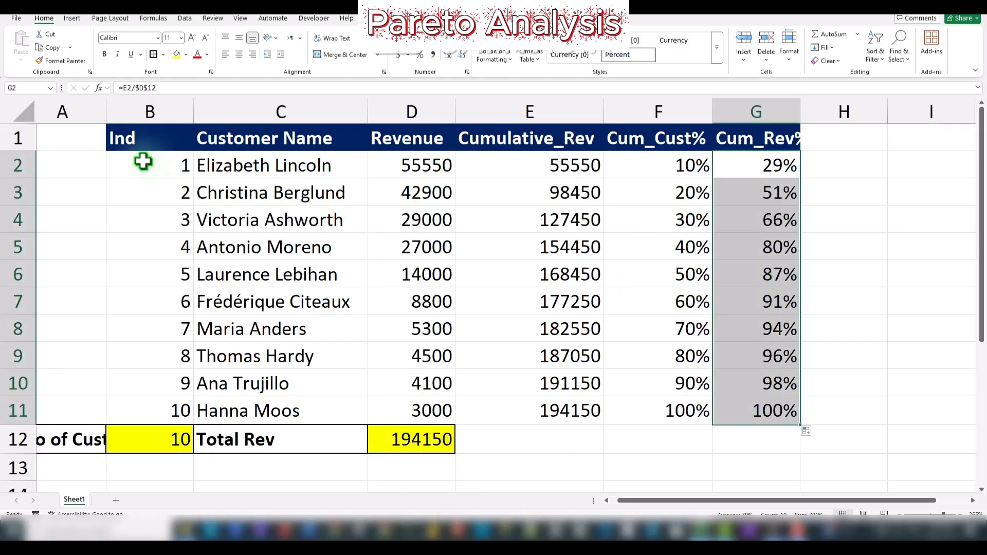
Step: Put an outside border around B2:G5, the first four customers' rows
drag(143, 162, 730, 247)
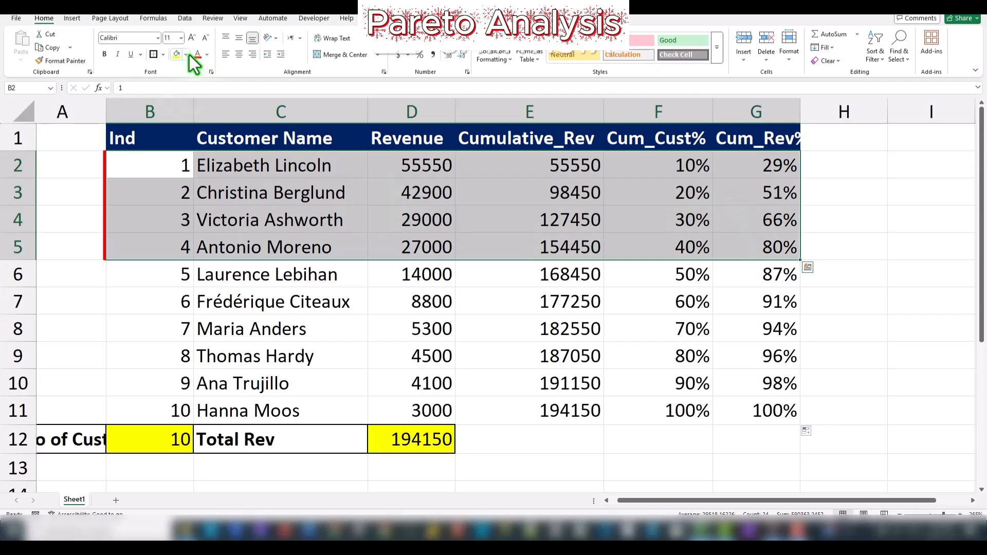
click(150, 58)
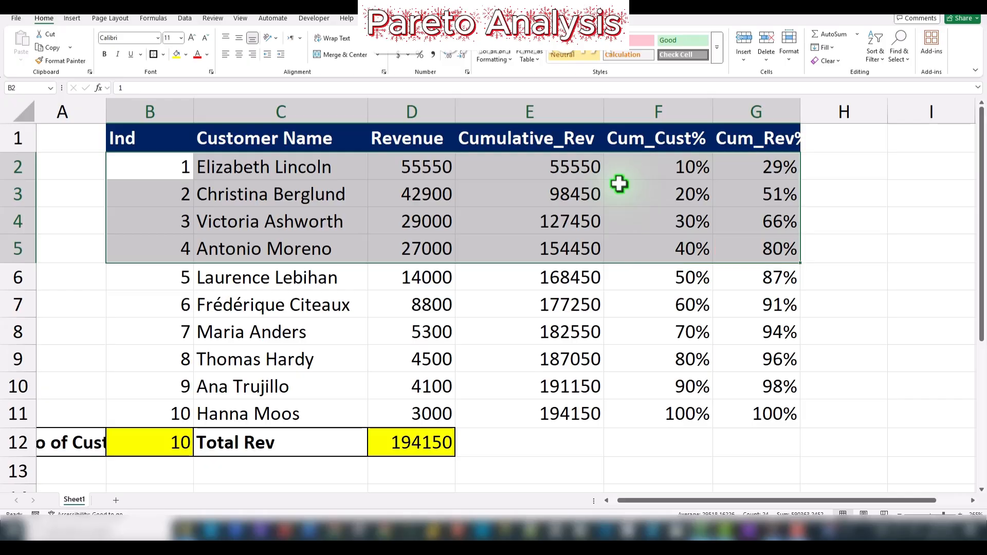
Step: Merge A2:A5 into one cell labelled "Vital Few", centred horizontally and vertically
drag(659, 501, 584, 497)
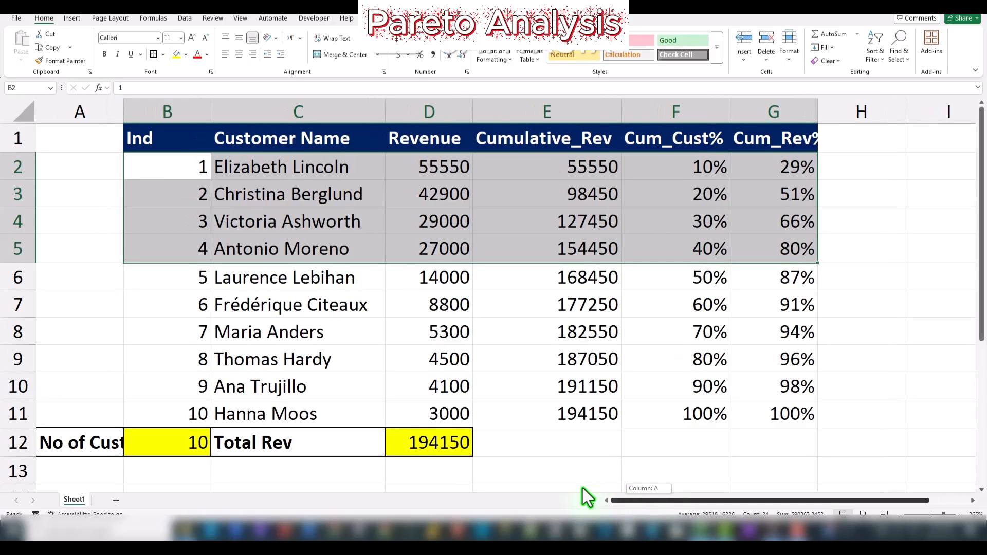
drag(86, 160, 88, 242)
click(339, 54)
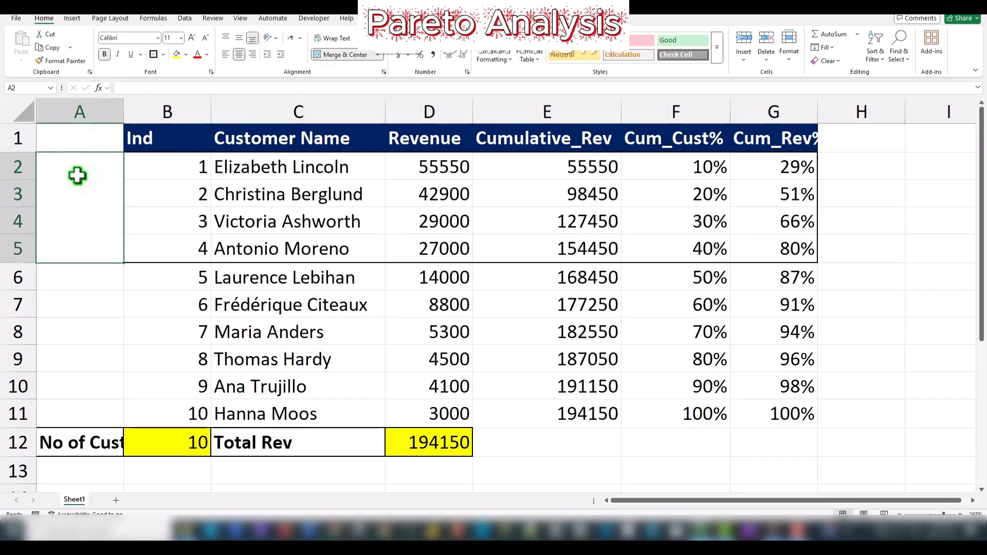
text(Vi)
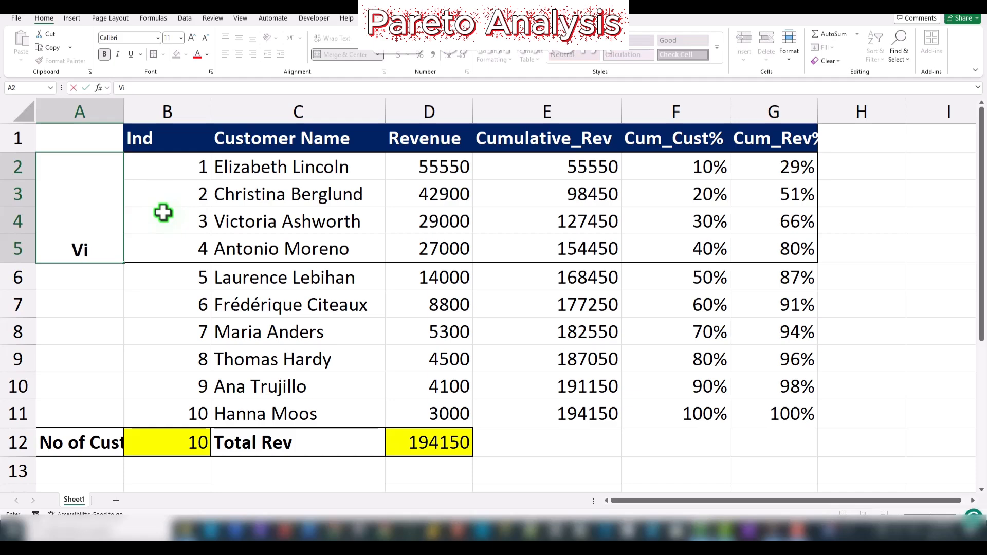
text(tal Few)
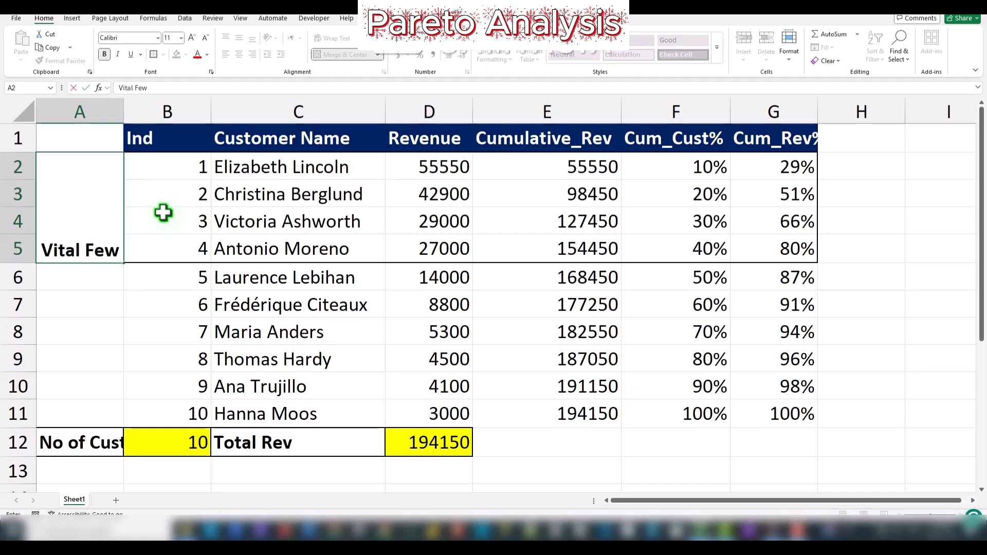
key(Return)
key(Up)
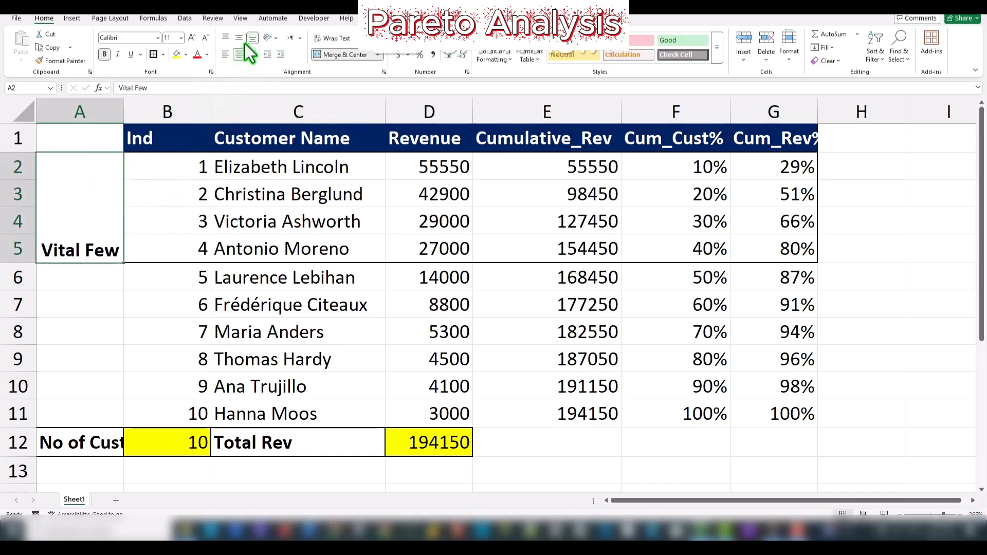
click(239, 38)
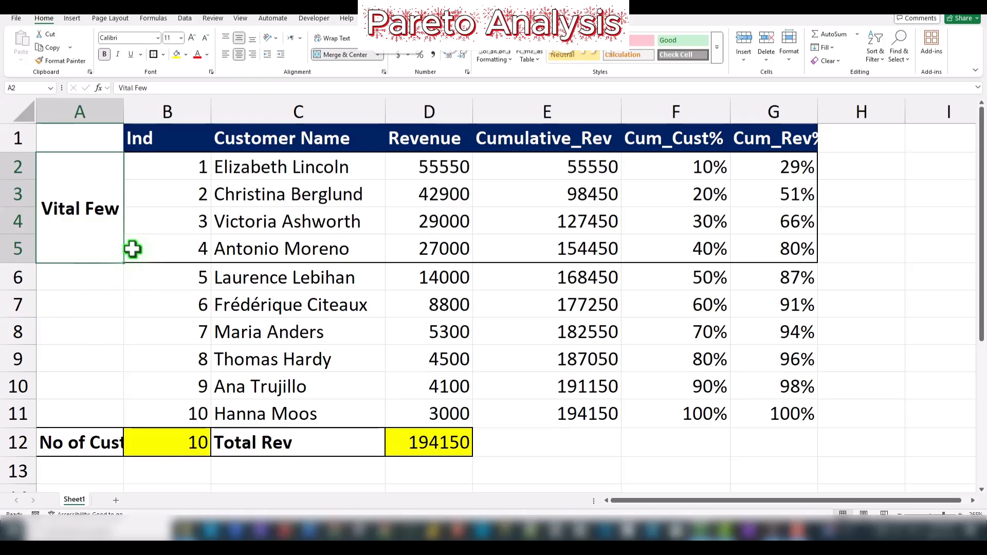
Step: Merge A6:A11 into one centred cell and label it "Least Producive Customers"
drag(82, 282, 100, 406)
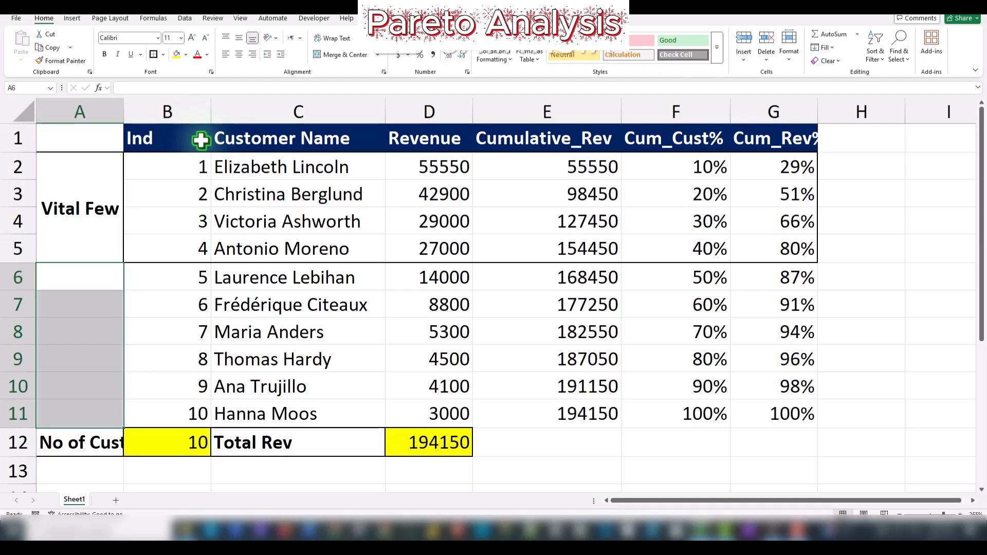
click(344, 55)
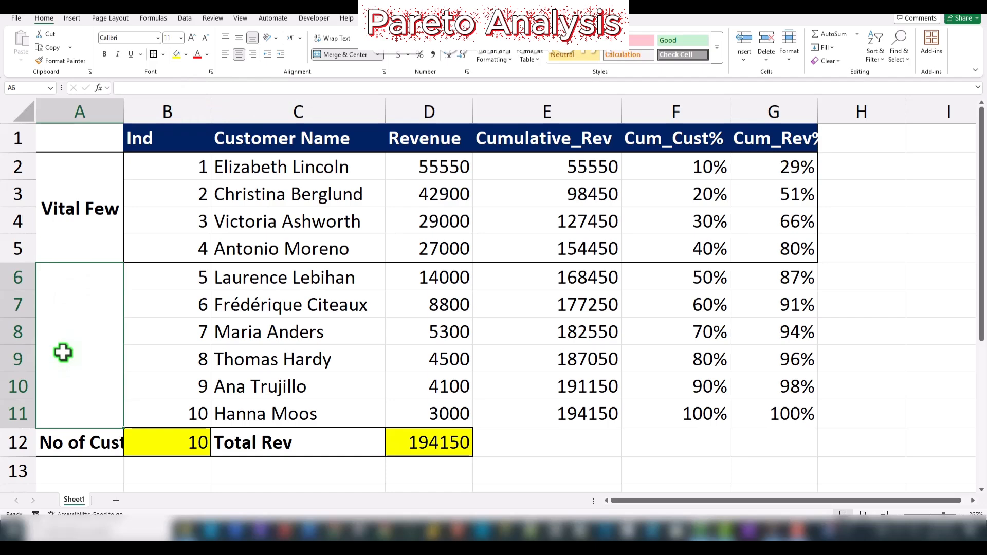
text(east)
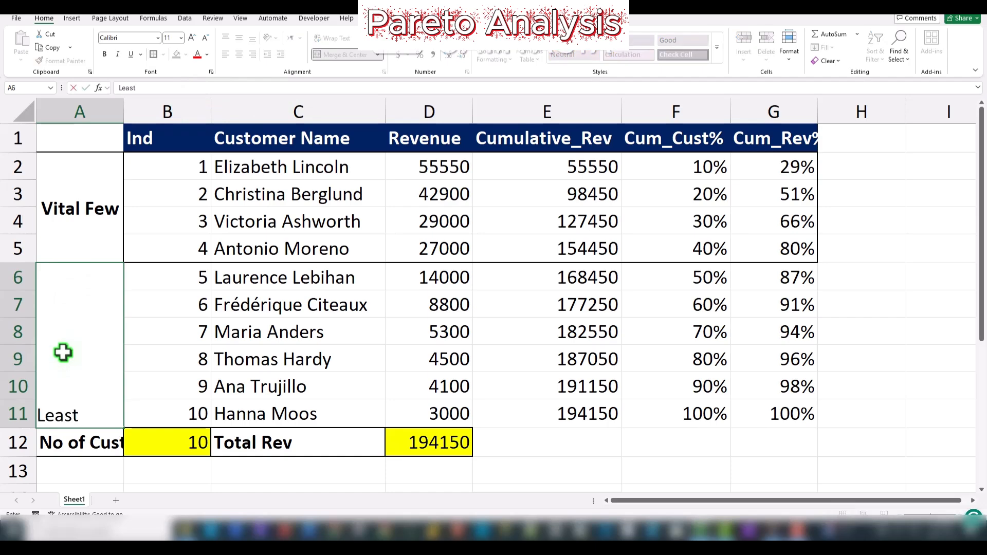
text( Producive Cu)
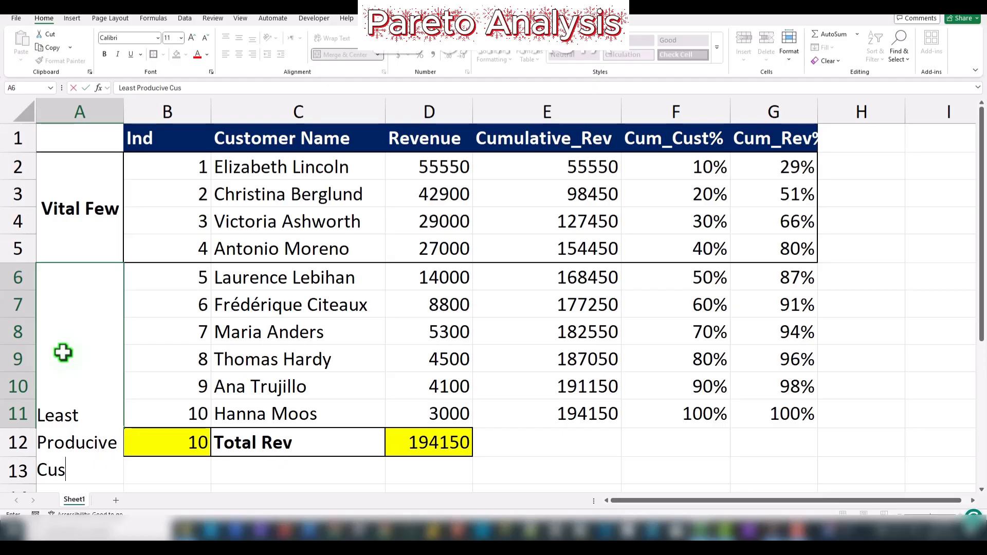
text(s)
key(Return)
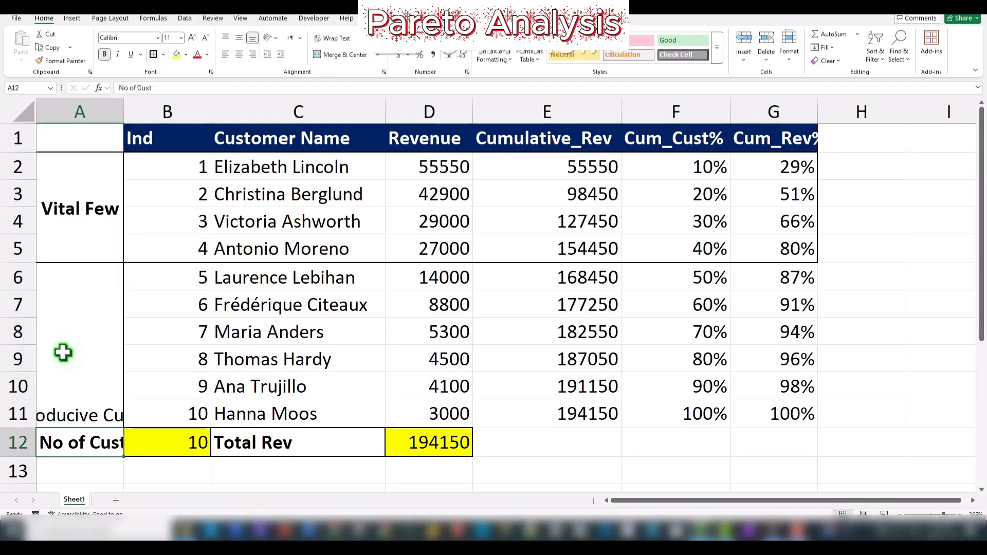
Step: Middle-align, bold and wrap the merged A6 label, and widen column A so its words fit
click(79, 350)
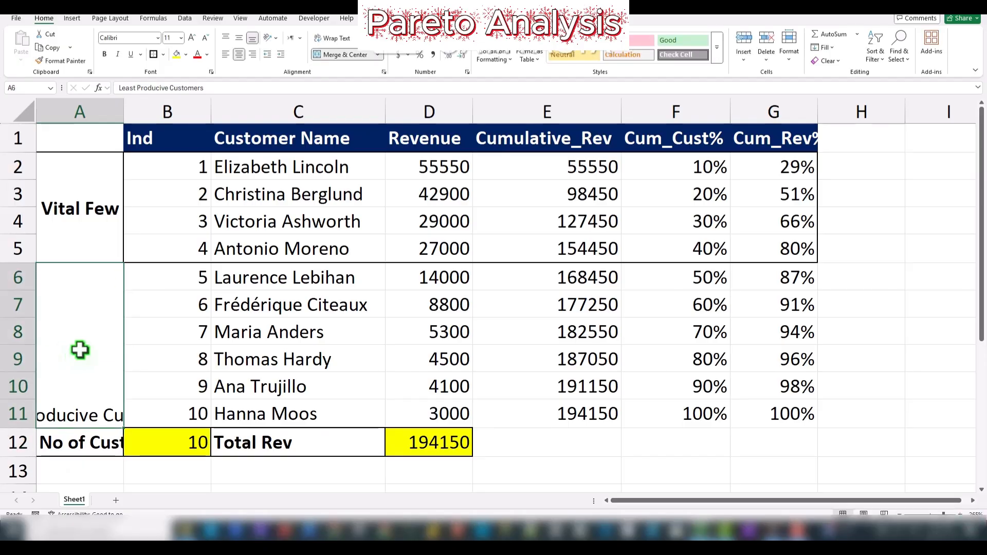
click(238, 38)
click(104, 54)
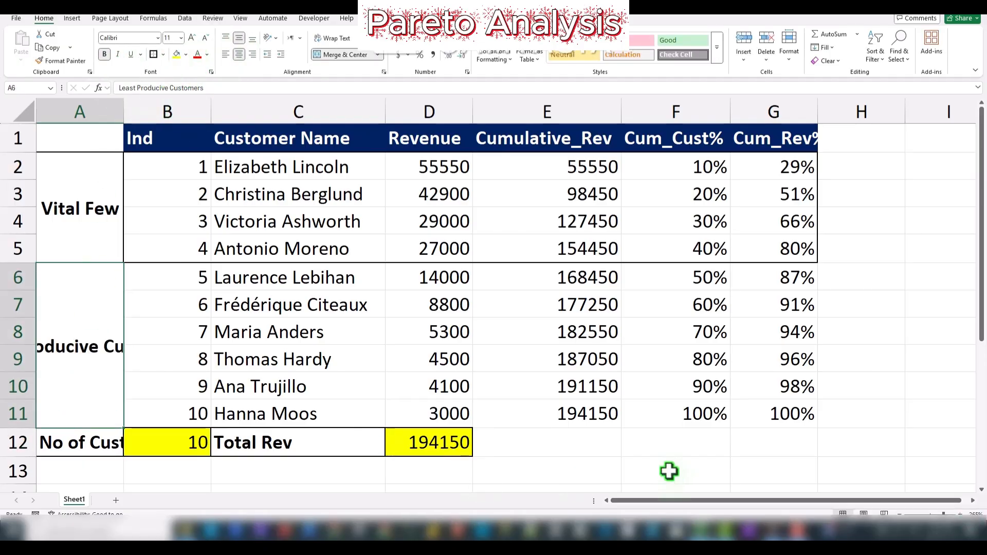
click(331, 38)
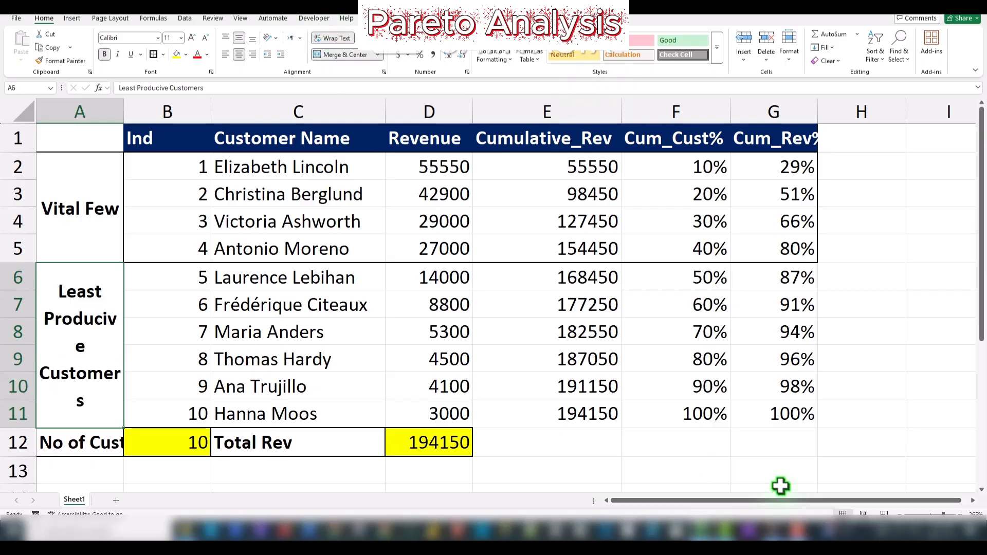
drag(124, 120, 142, 122)
Step: Highlight the cumulative revenue cell E5 with a yellow fill and an outside border
scroll(591, 397, right, 2)
click(542, 252)
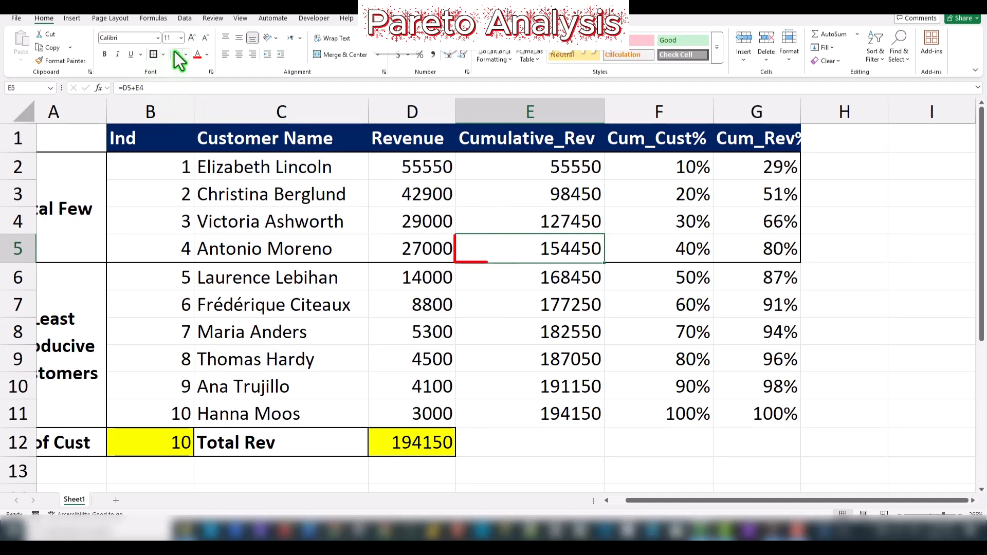
click(152, 55)
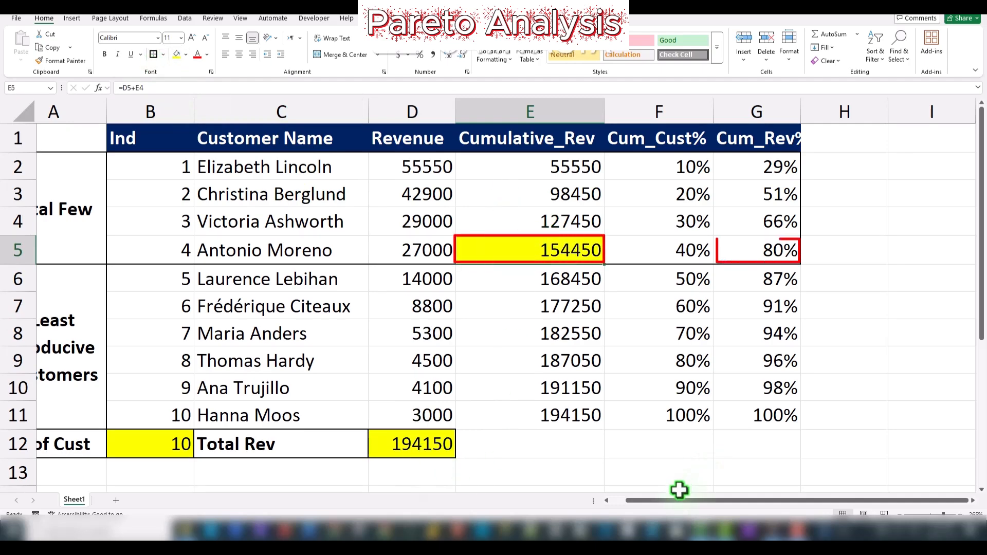
Step: Enter the header Pareto_Obs in H1 and autofit the widths of columns G and H
click(842, 111)
drag(733, 501, 883, 501)
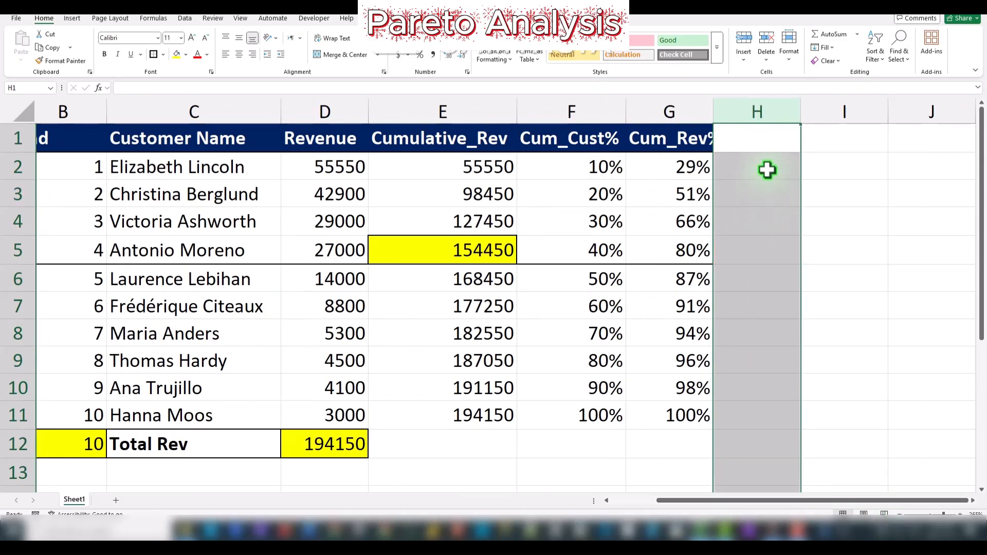
click(739, 134)
text(Paret)
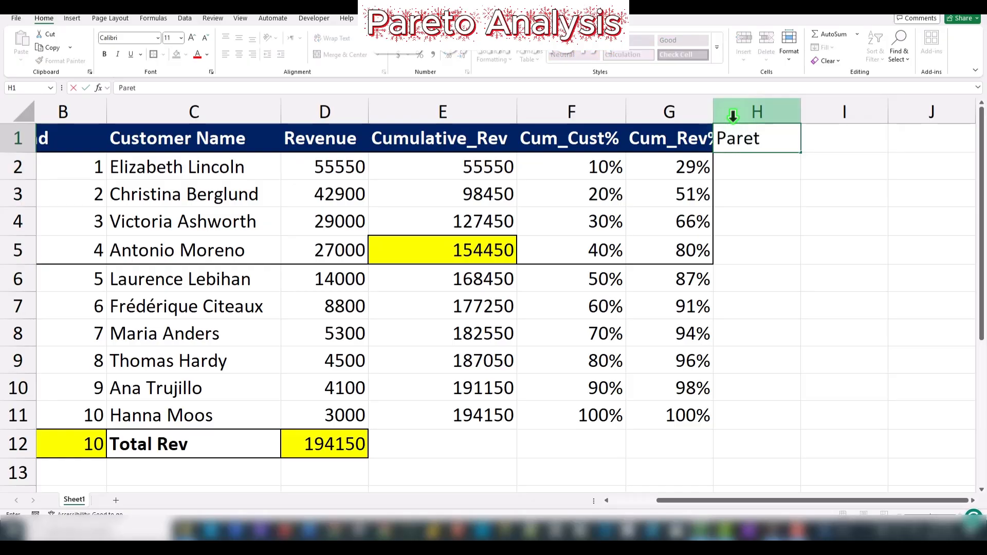
text(o_Obs)
key(Return)
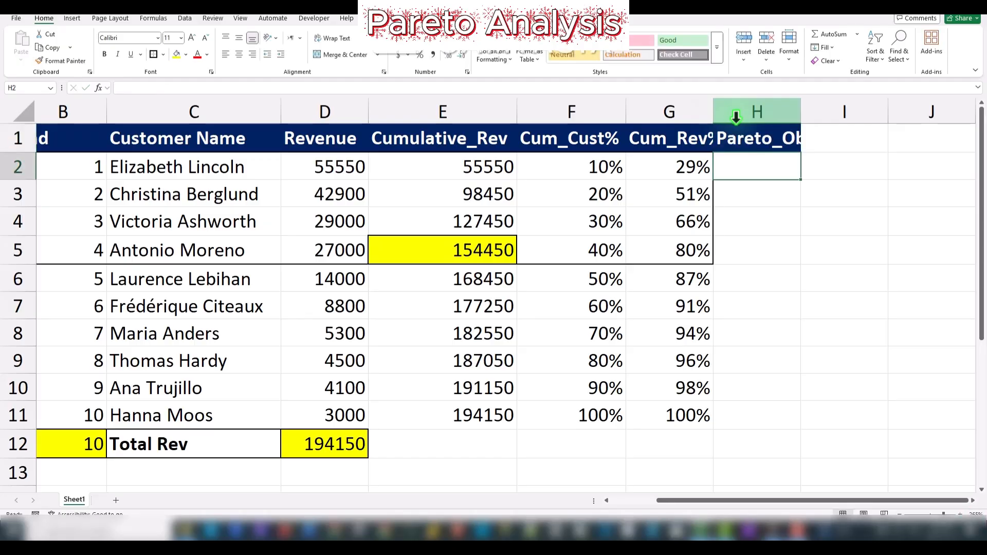
double_click(802, 106)
double_click(714, 115)
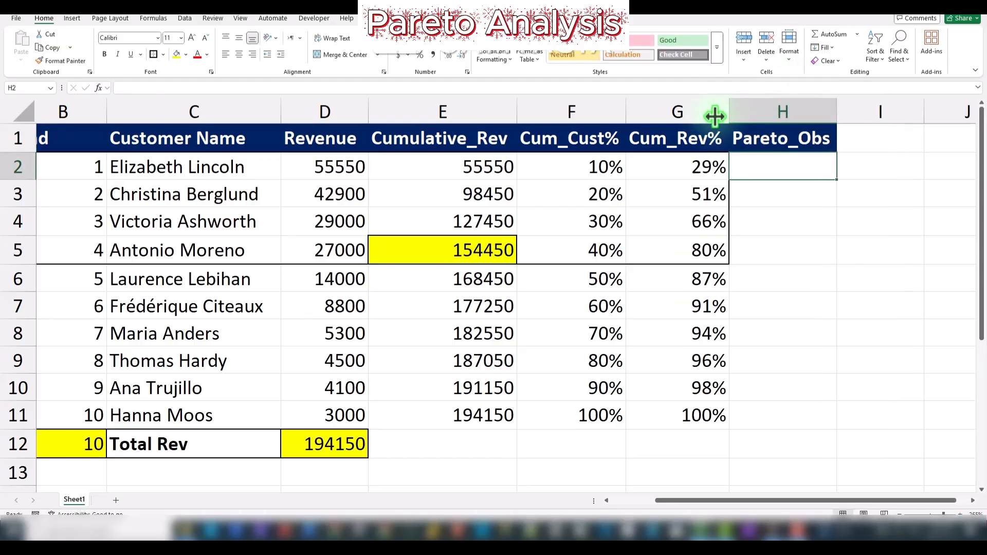
Step: Enter the formula =IF(G2<=.8, "Within 80% of Rev", "Outsie 80% of Rev") in H2
text(=)
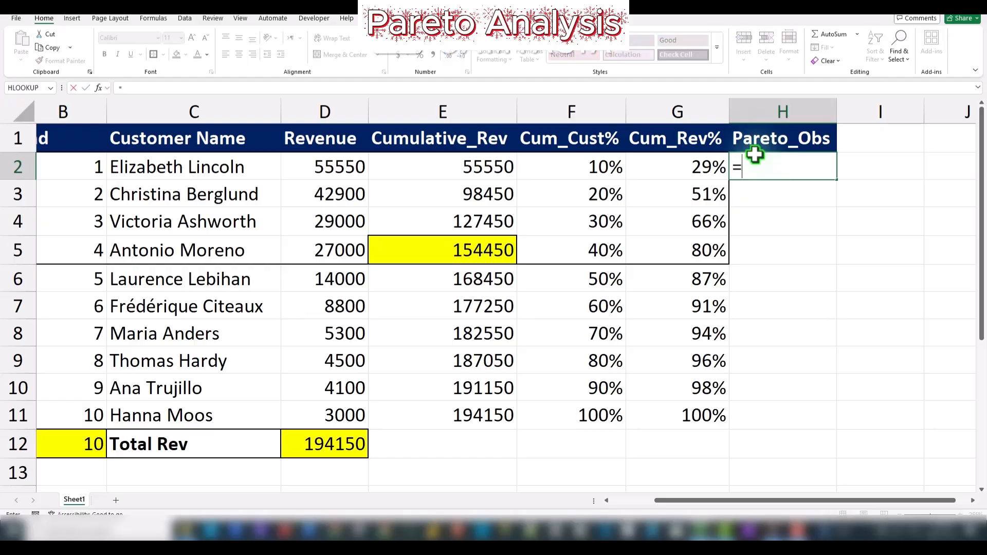
text(IF)
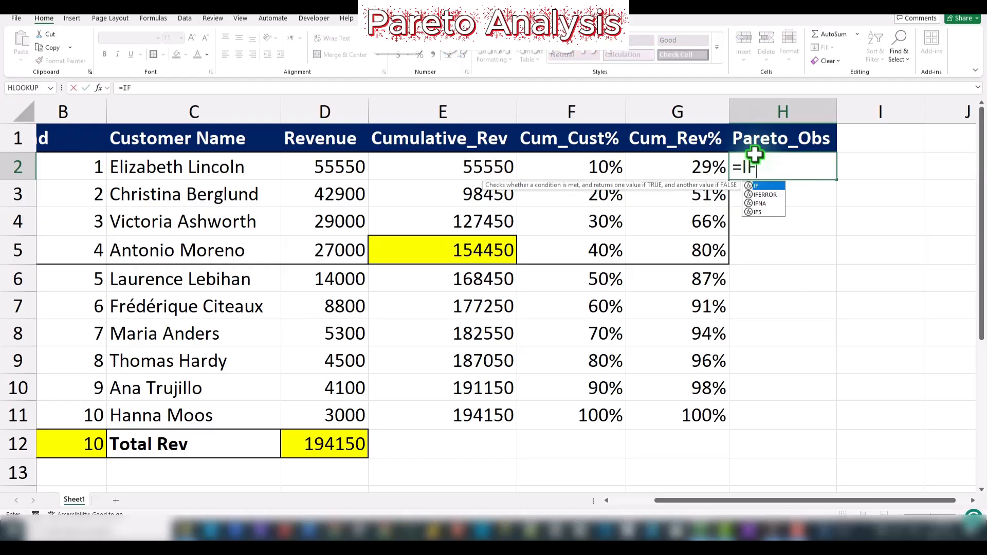
text(()
click(687, 169)
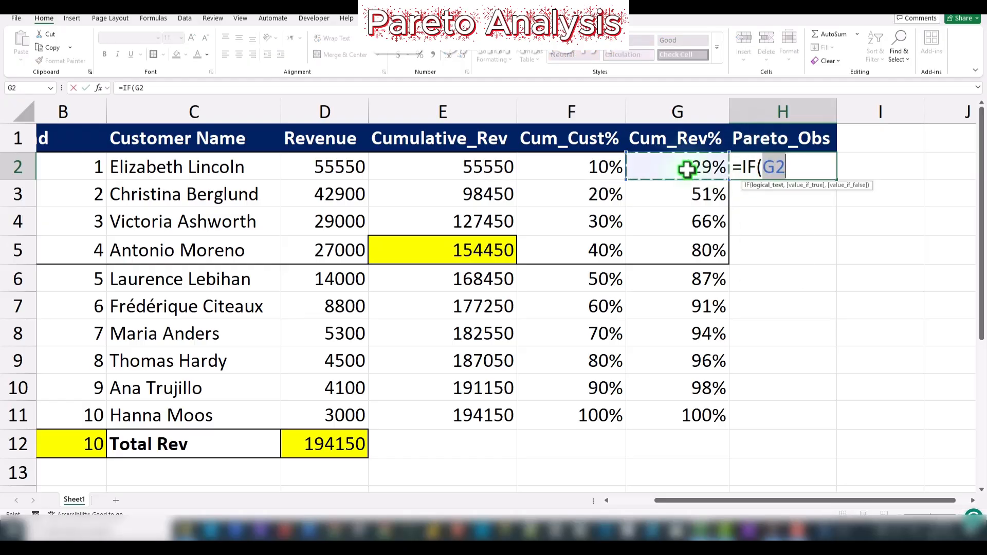
text(<)
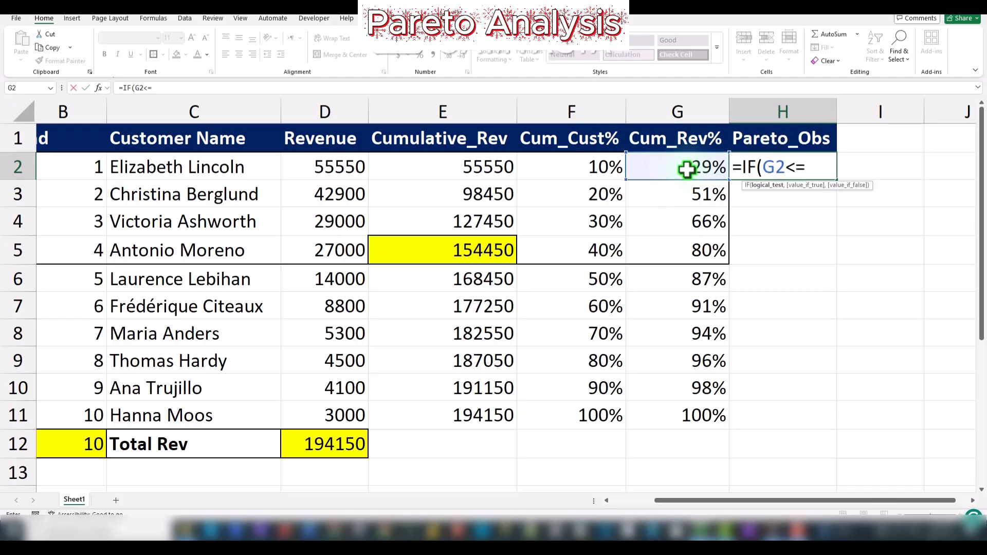
text(=)
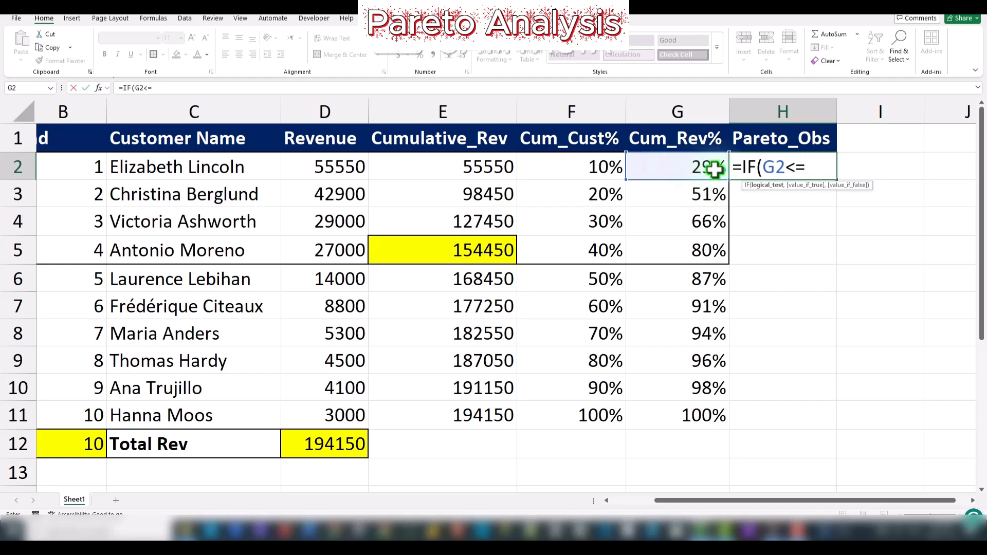
text(.8)
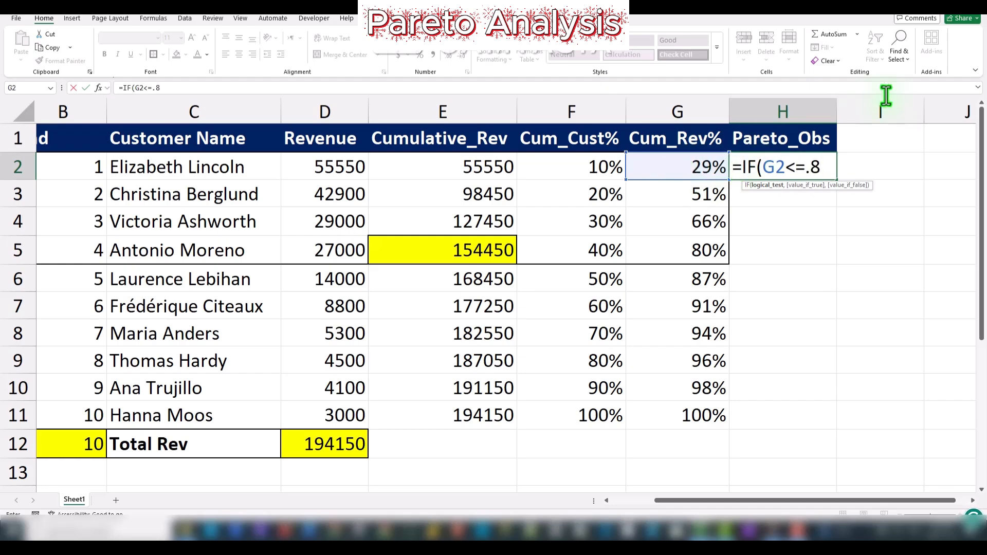
text(,)
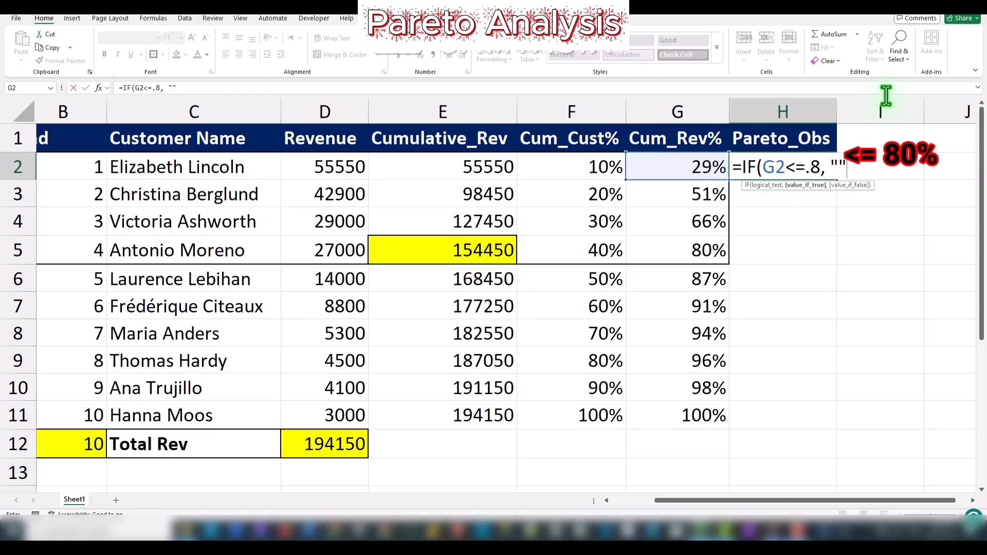
text( "within)
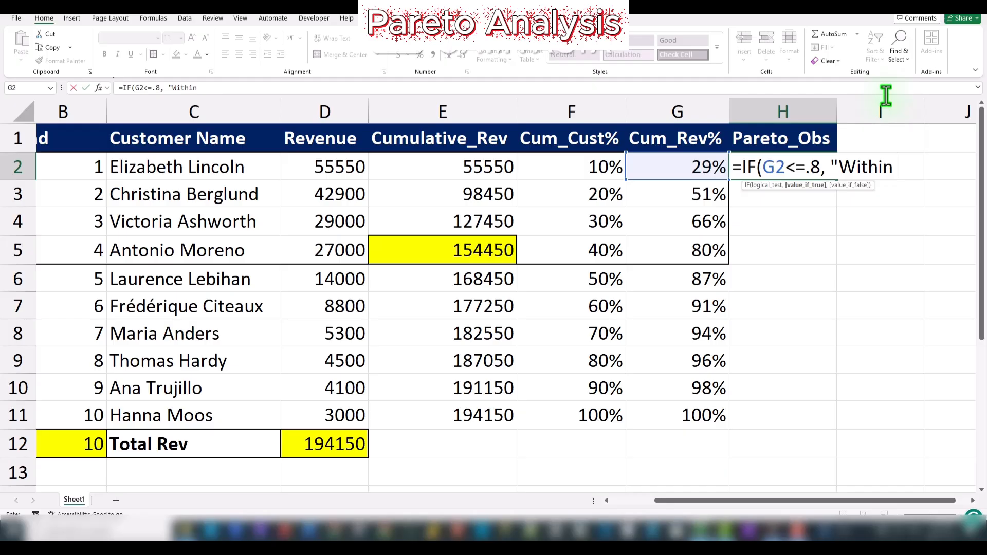
text( 80% of )
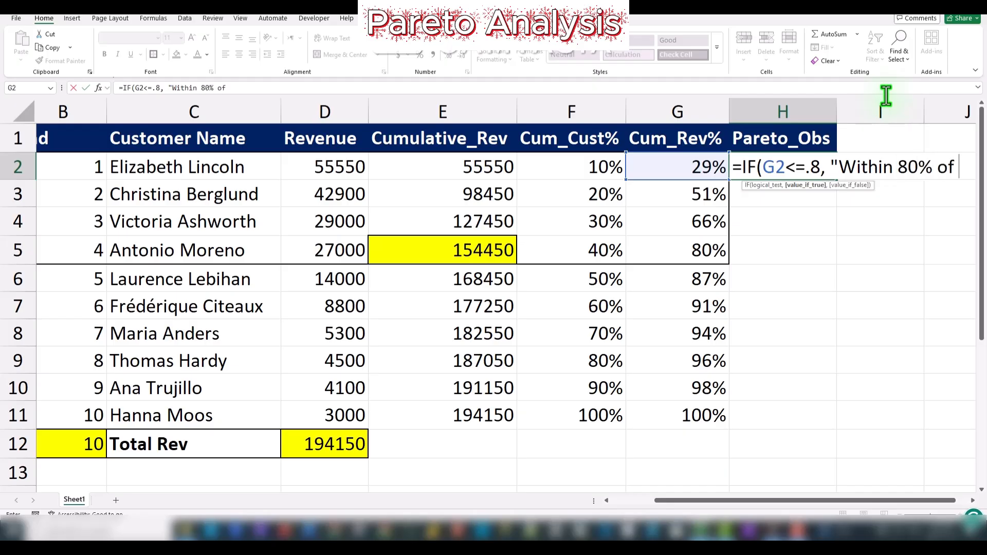
text(Rev")
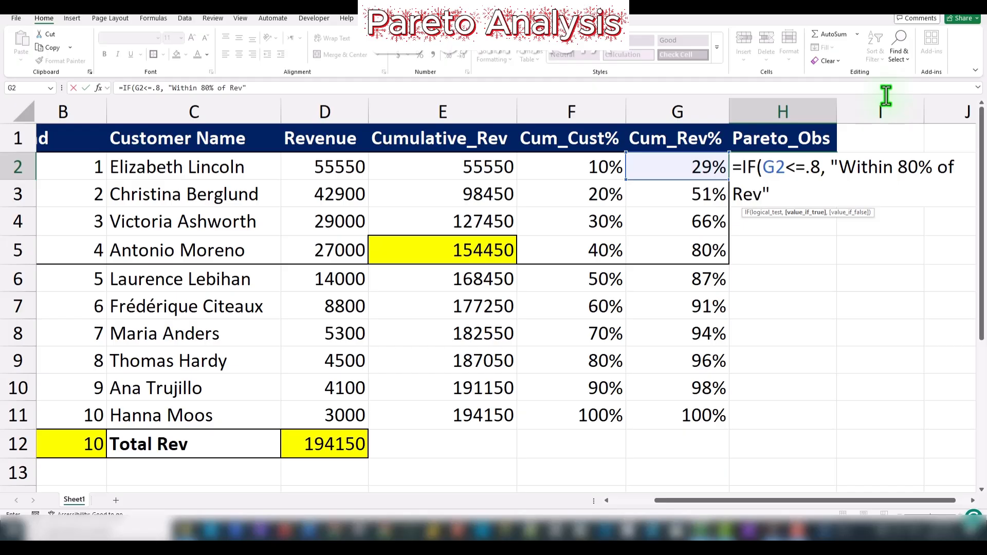
text(, "Outsie)
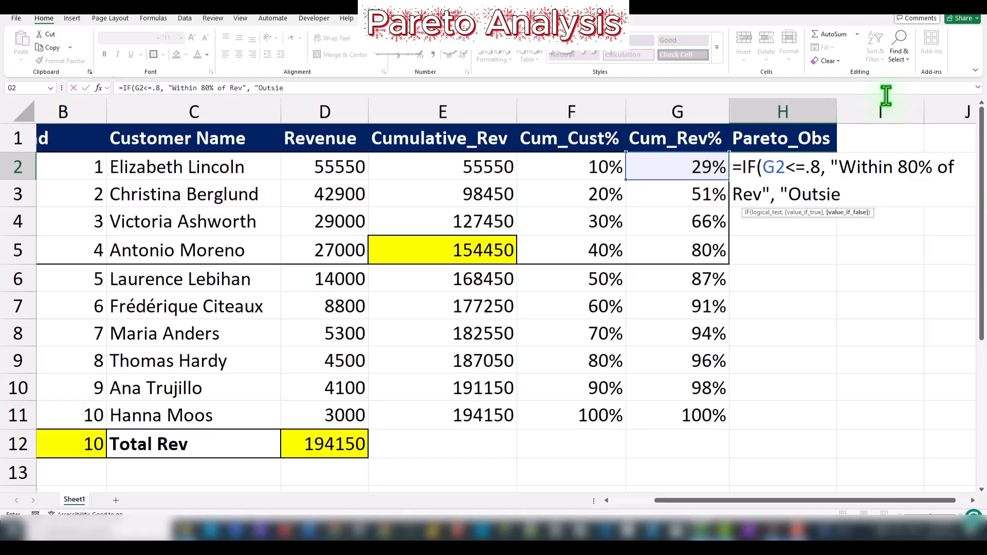
text( 80% of)
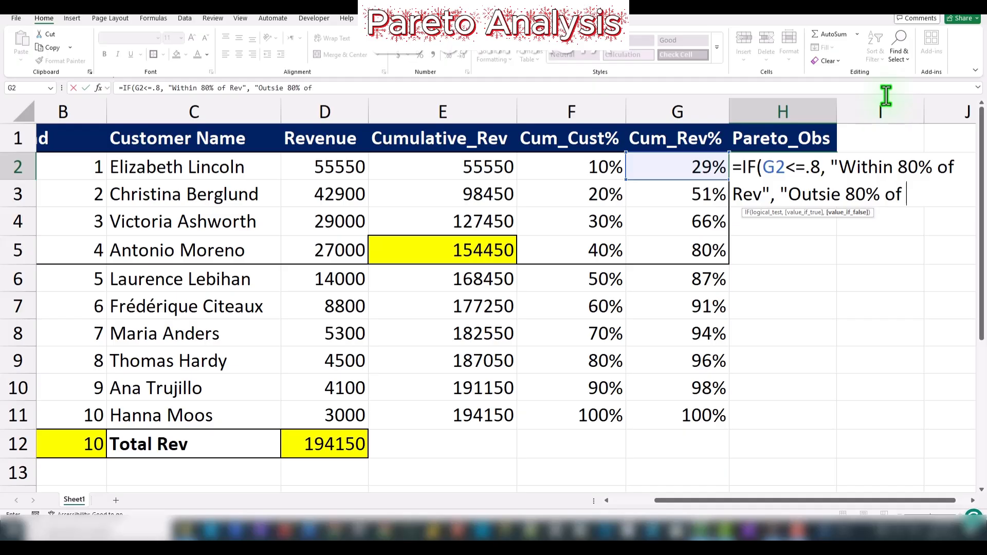
text( Rev"))
key(Return)
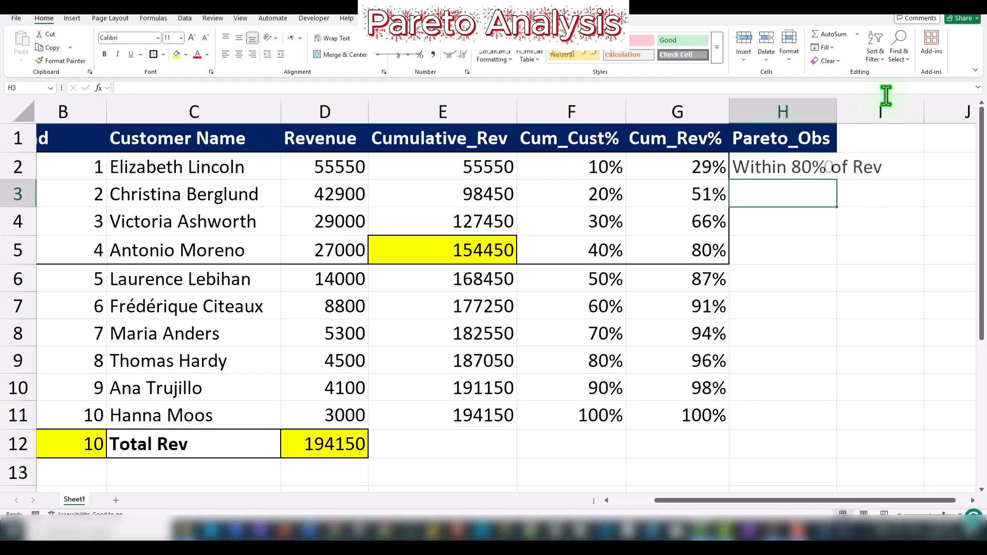
Step: Autofit column H and fill the H2 formula down to H11
double_click(836, 104)
click(833, 168)
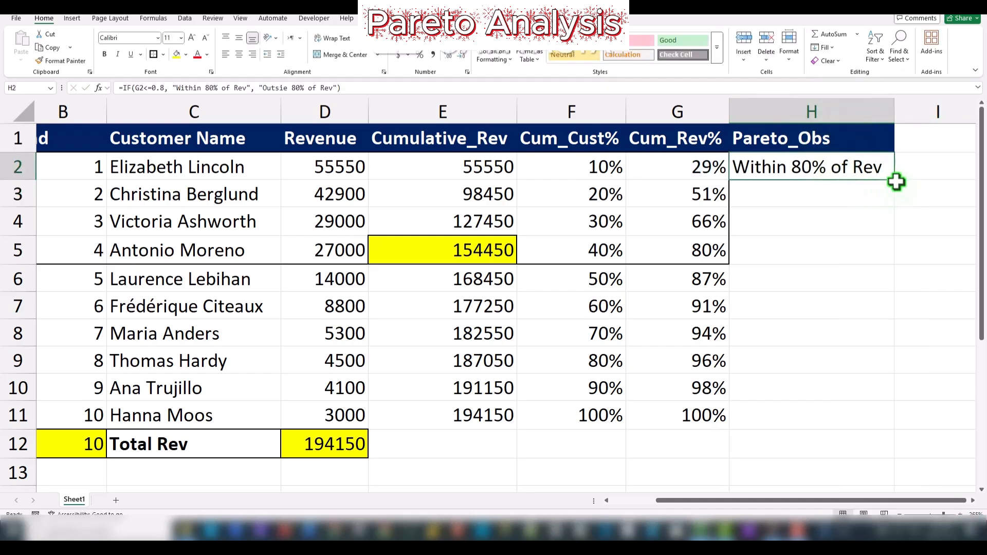
drag(896, 181, 897, 436)
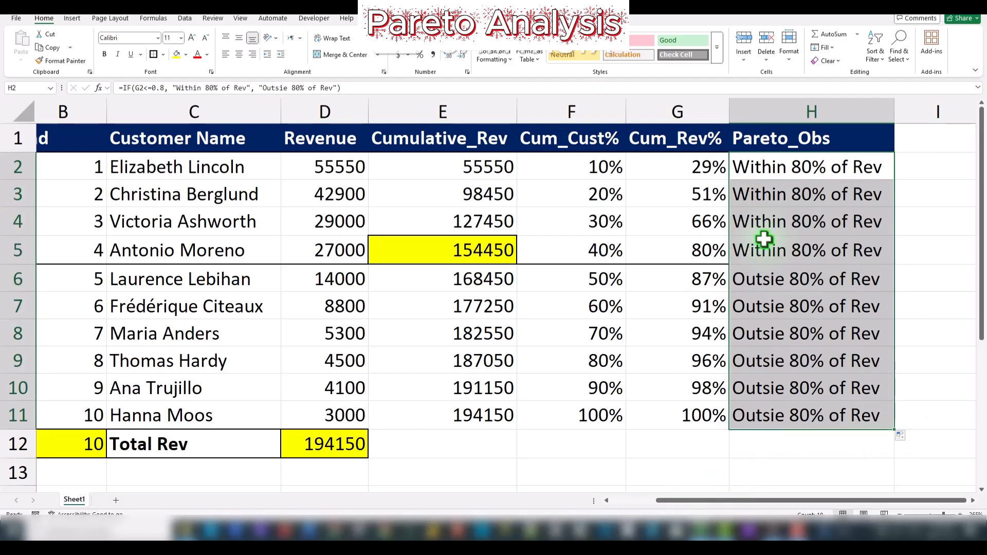
Step: Put an outside border around H2:H5, the observations for the first four customers
click(839, 227)
drag(818, 165, 800, 241)
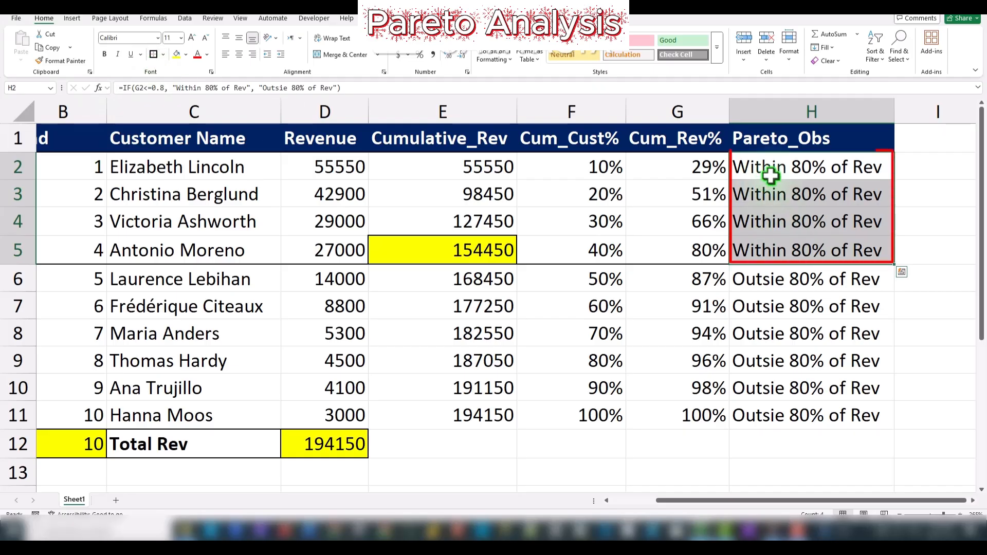
click(803, 194)
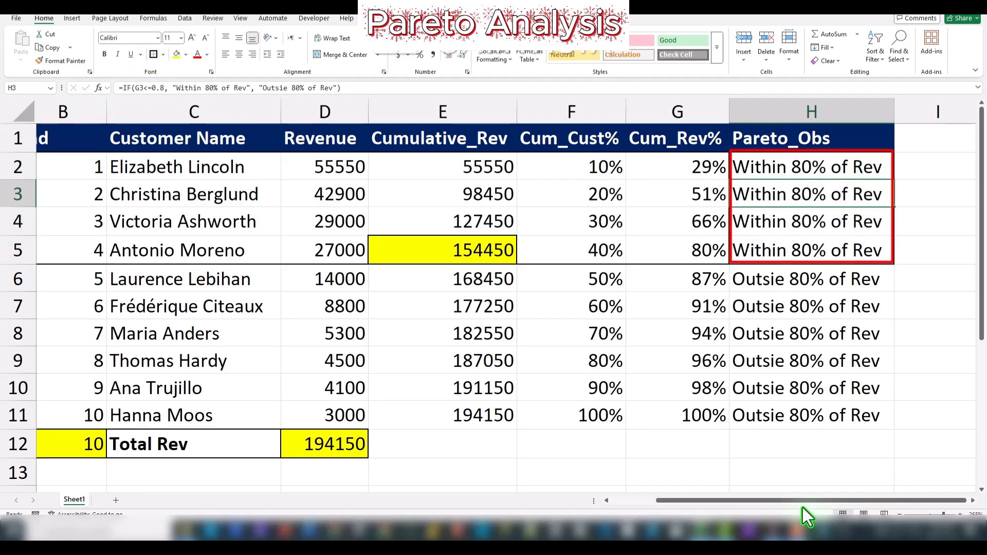
Step: Insert a 2-D clustered column chart from C1:D11 and G1:G11, and position it just below the header row
scroll(795, 503, left, 2)
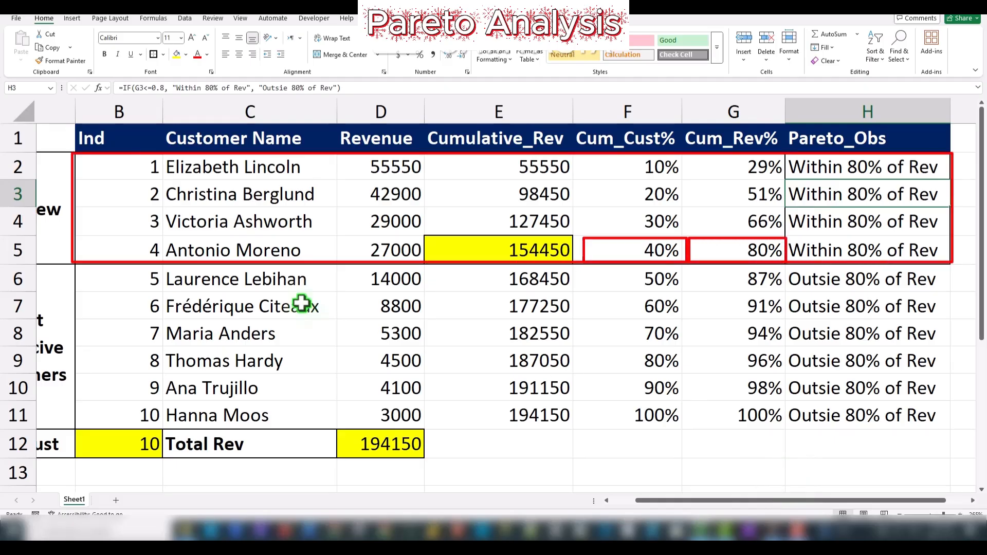
drag(260, 140, 260, 410)
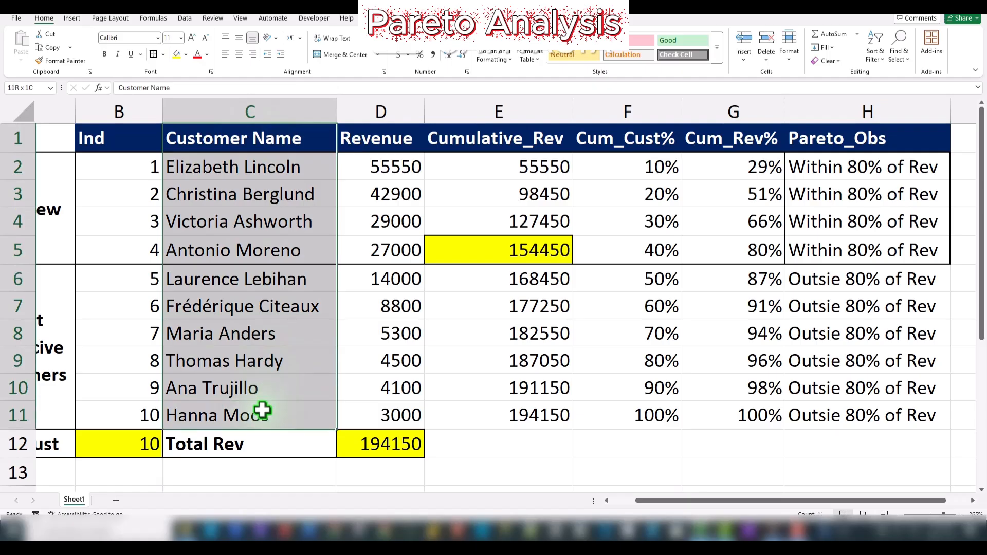
drag(384, 137, 404, 406)
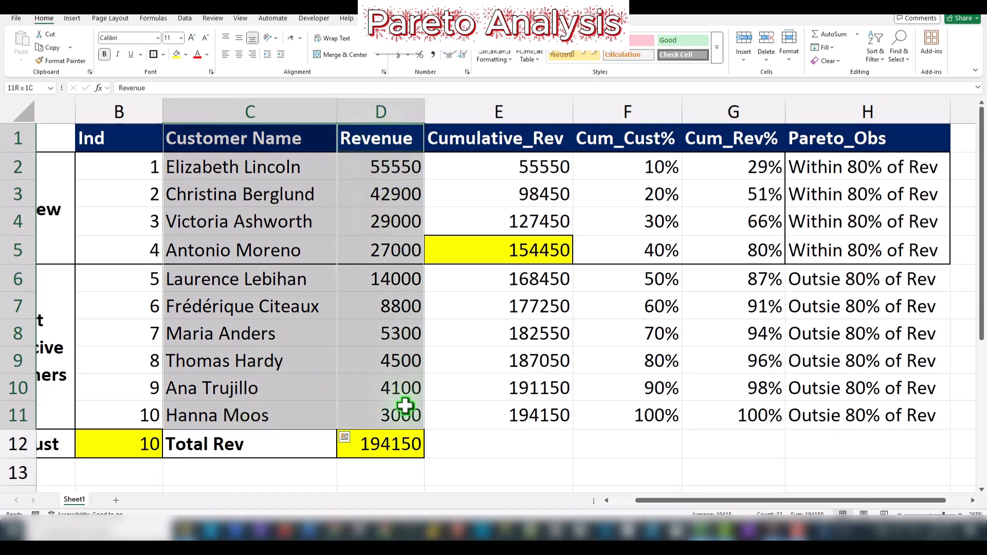
drag(734, 135, 689, 414)
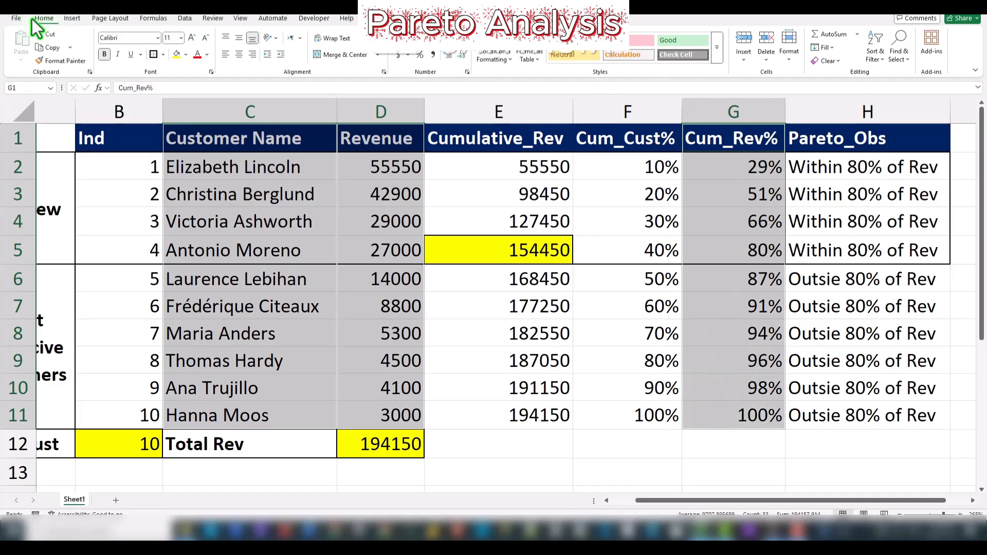
click(73, 19)
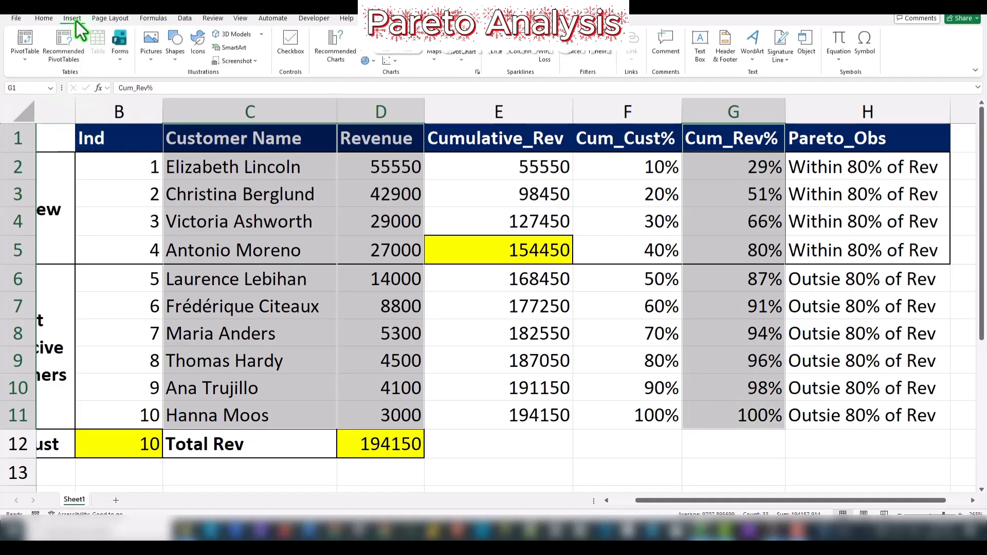
click(371, 41)
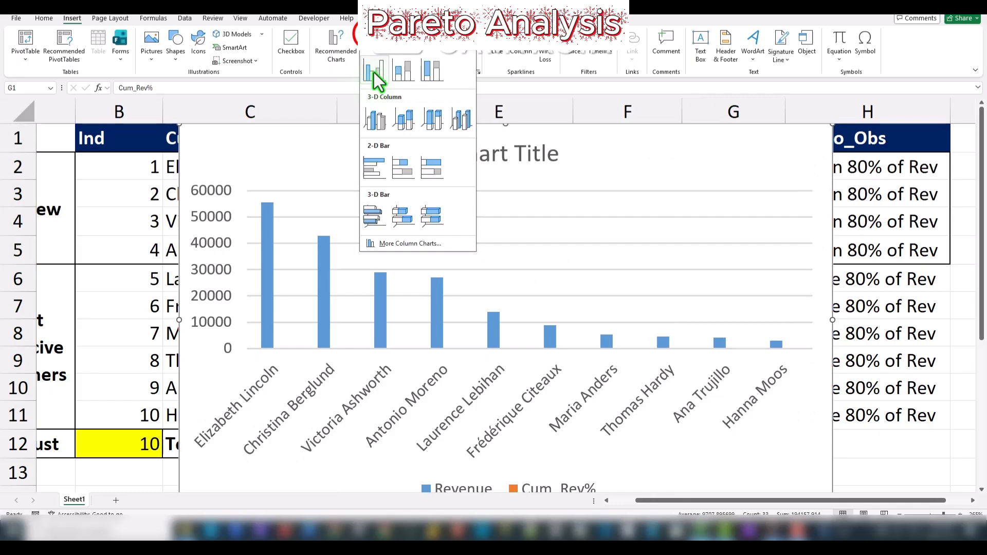
click(374, 72)
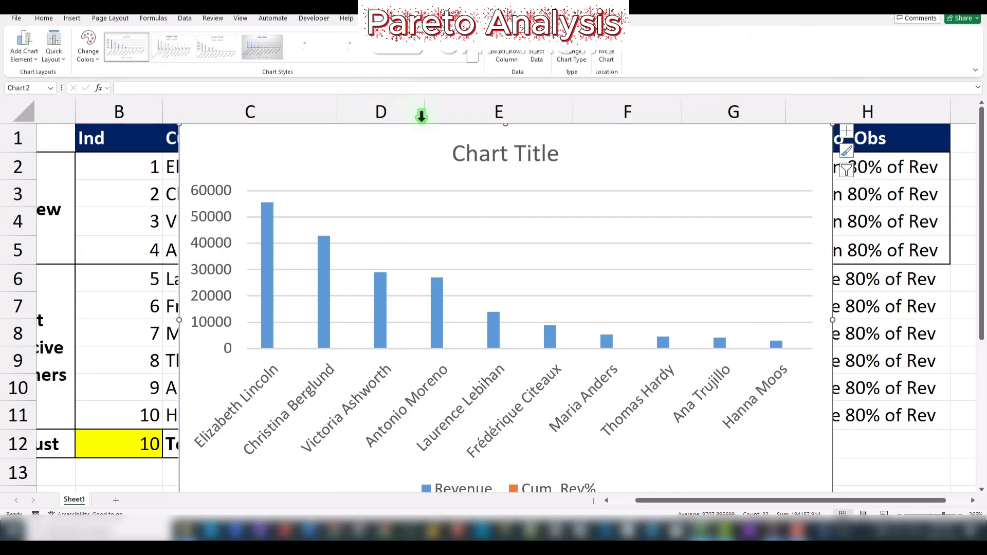
drag(314, 150, 358, 183)
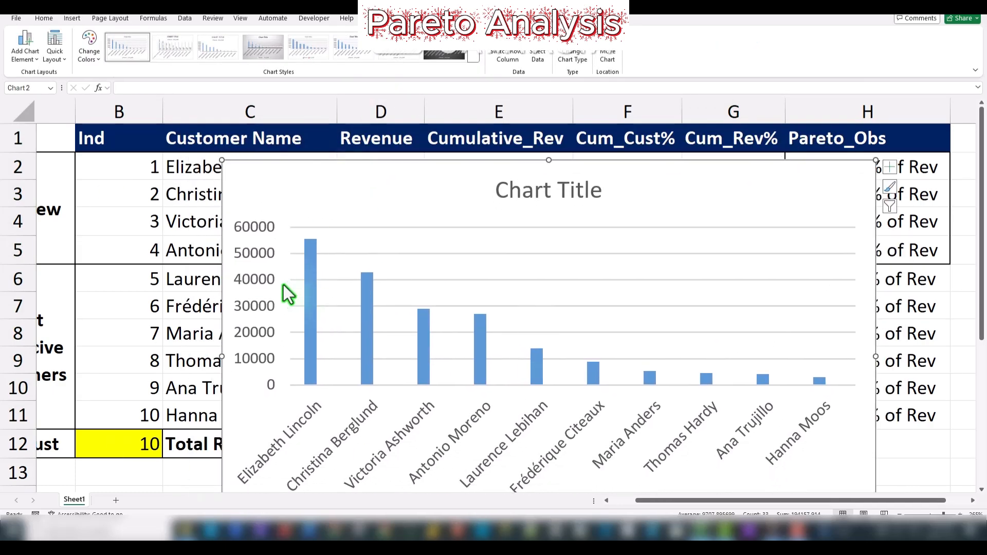
Step: Make the chart a combo with Cum_Rev% as a Line on the secondary axis, and move the chart up over the header row
mouse_move(311, 272)
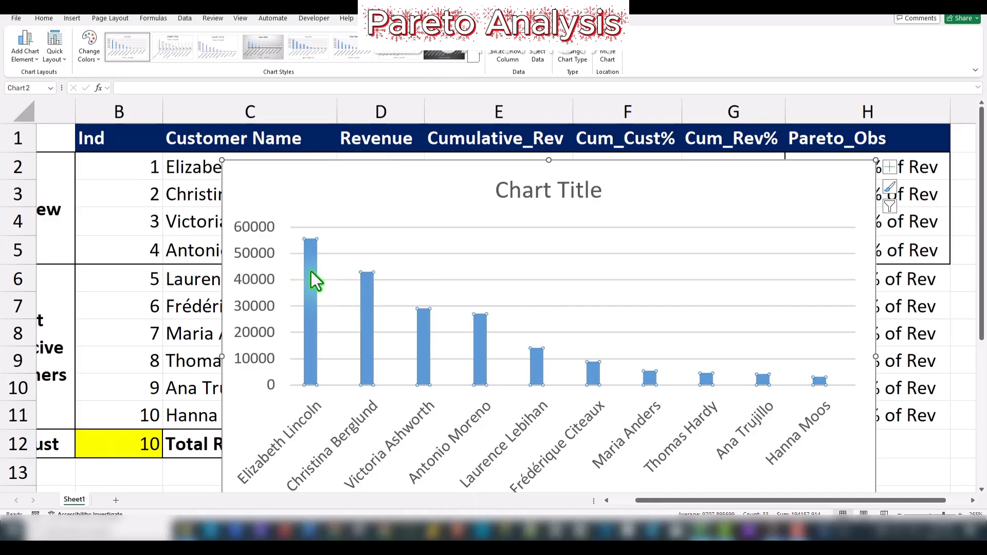
click(311, 271)
click(573, 57)
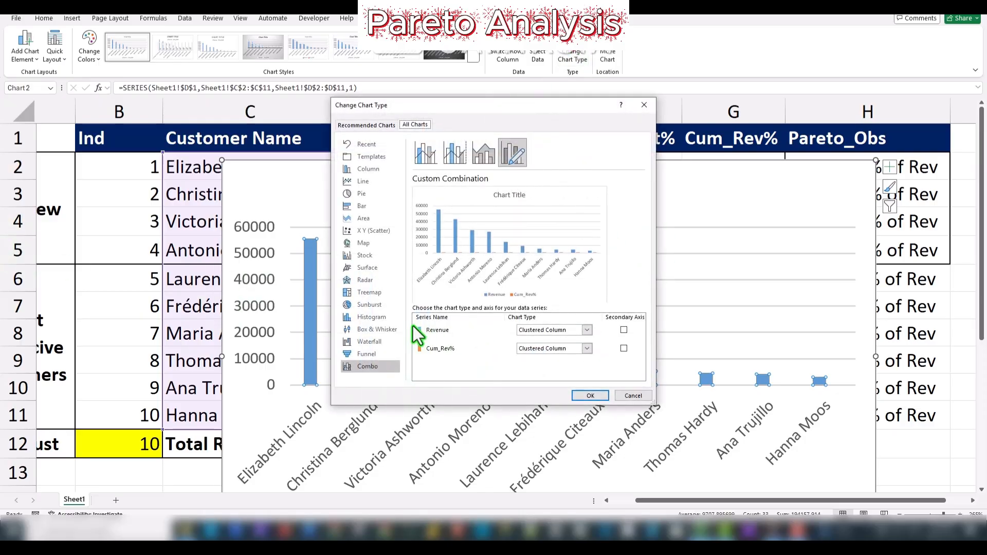
click(587, 348)
click(532, 260)
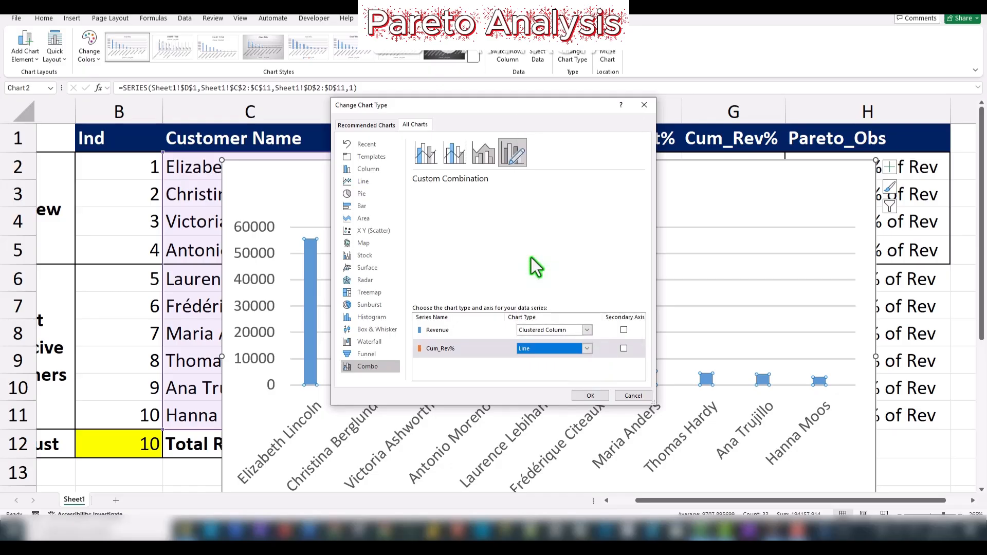
click(624, 349)
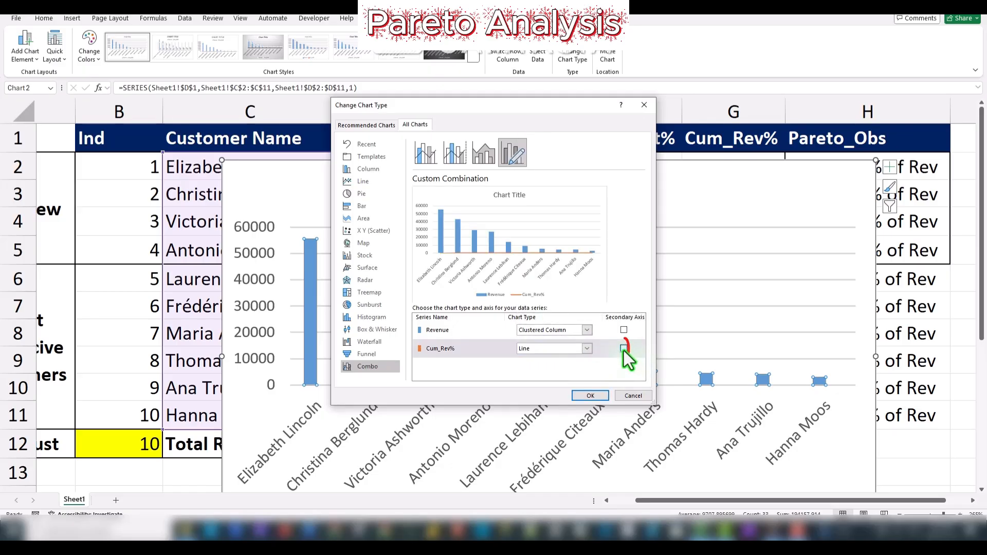
click(583, 399)
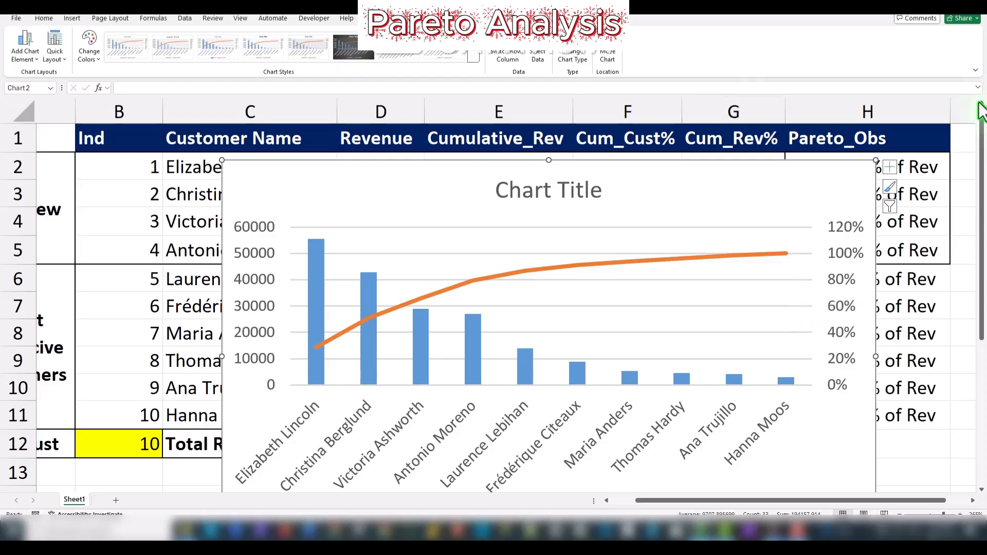
drag(746, 190, 705, 154)
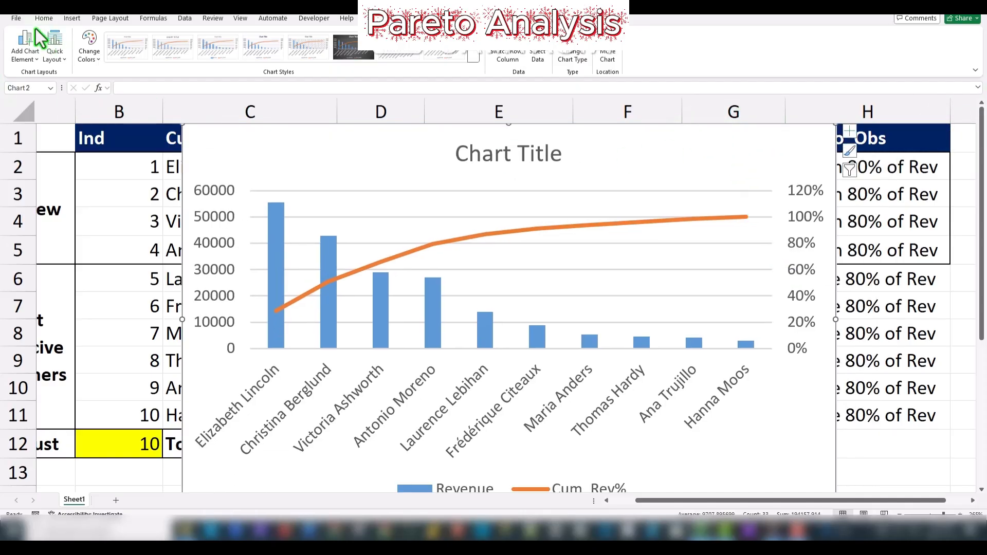
Step: Draw an arrow about 2.6" long from the 80% label on the secondary axis to the Cum_Rev% line at the fourth customer
click(72, 18)
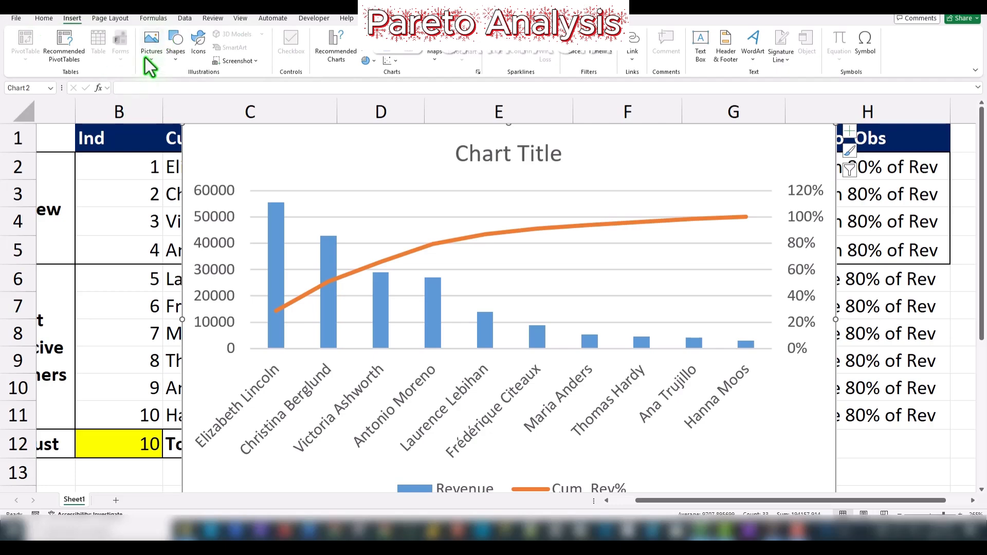
click(172, 61)
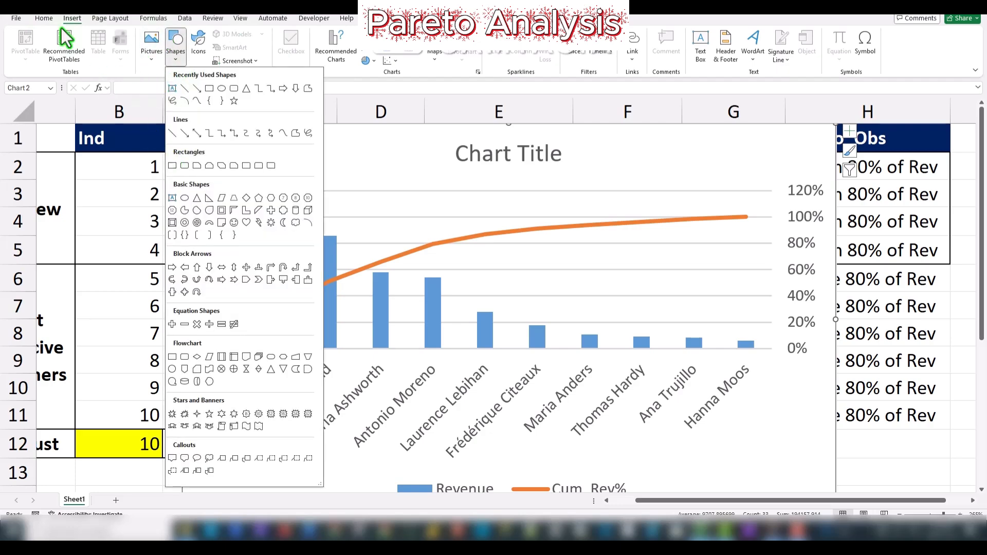
click(197, 88)
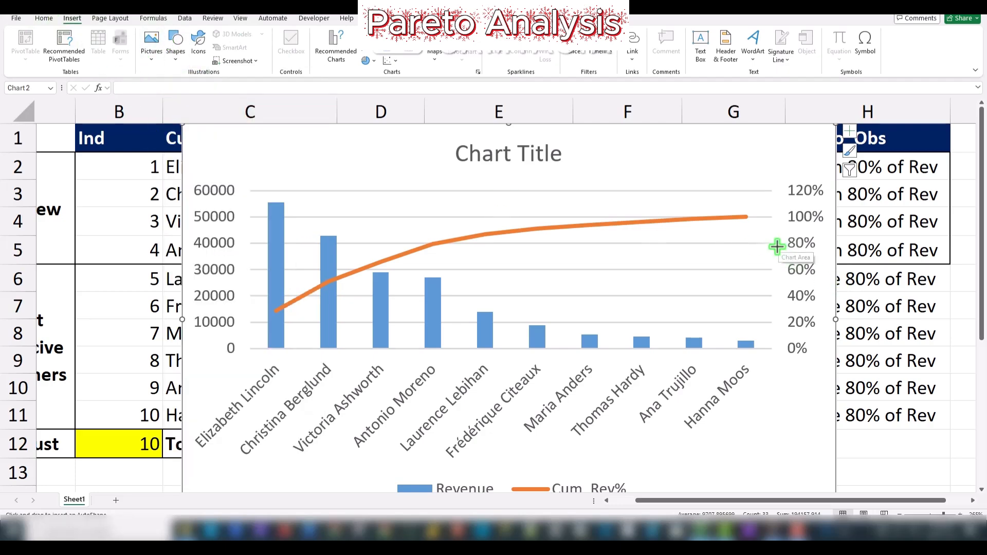
drag(776, 243, 434, 243)
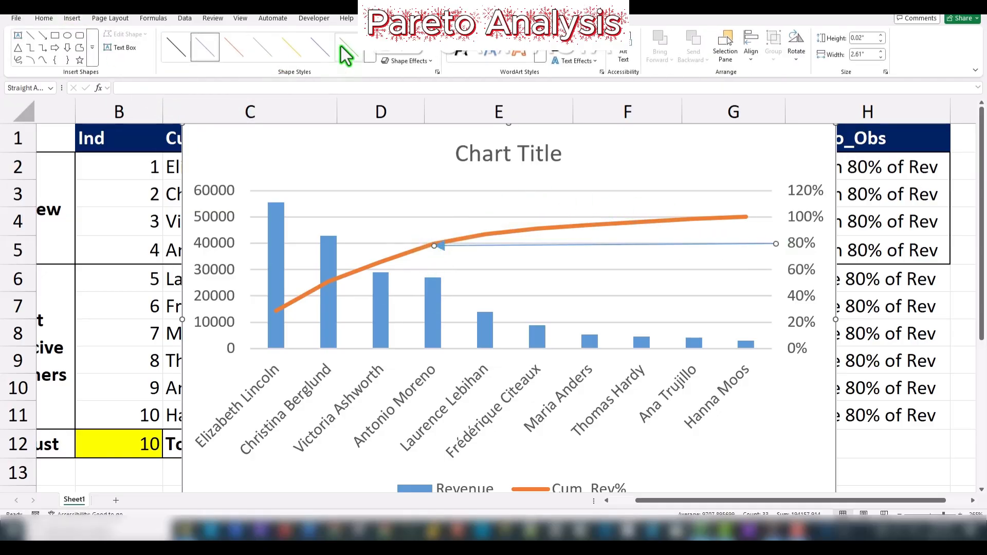
Step: Draw a rounded rectangle about 2.4" high and 1.6" wide over the first four customers' columns in the chart
click(80, 34)
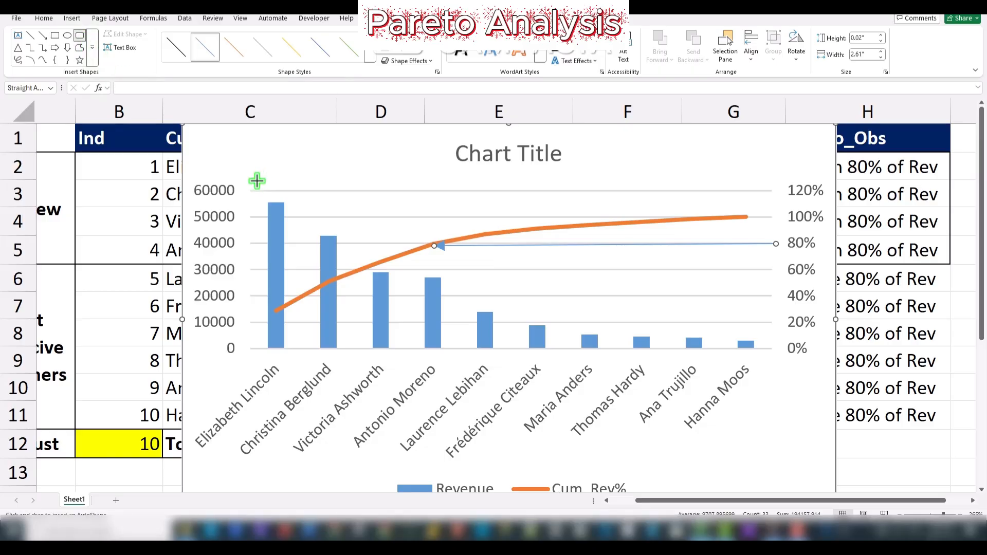
drag(238, 158, 463, 473)
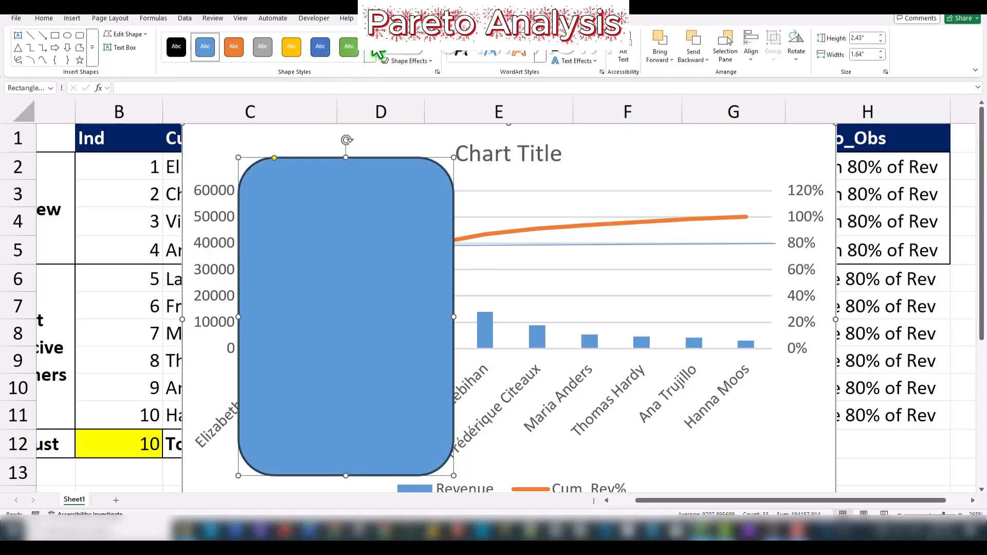